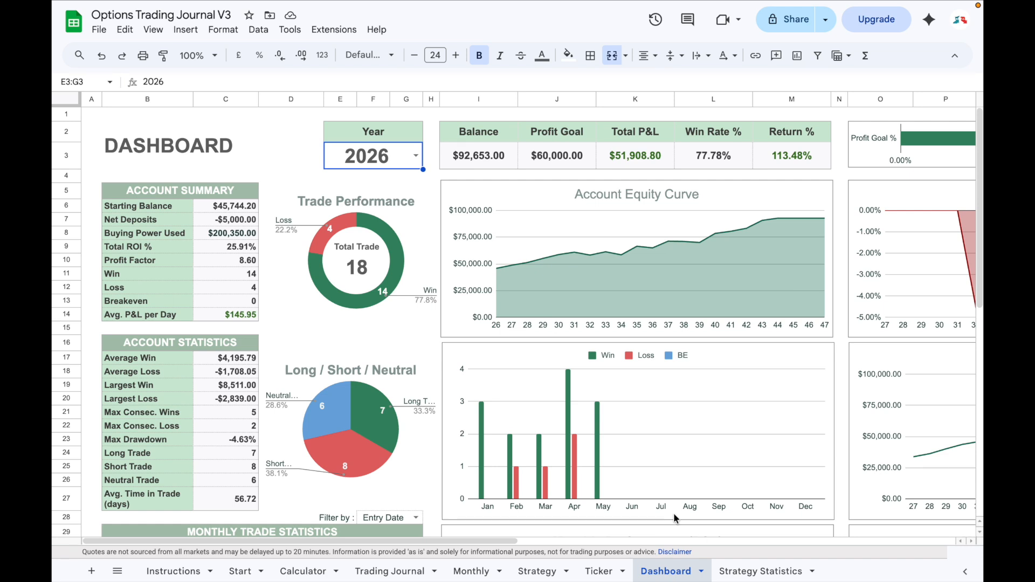
Look through the Start, Calculator, Trading Journal, Monthly, Strategy, Ticker and Dashboard sheets of the journal.
left_click(239, 571)
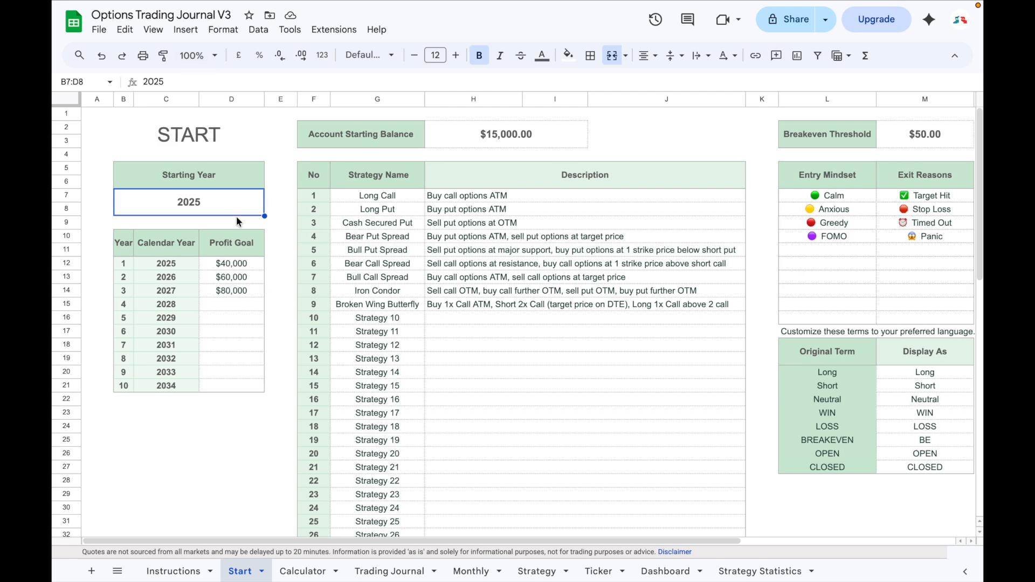
left_click(303, 571)
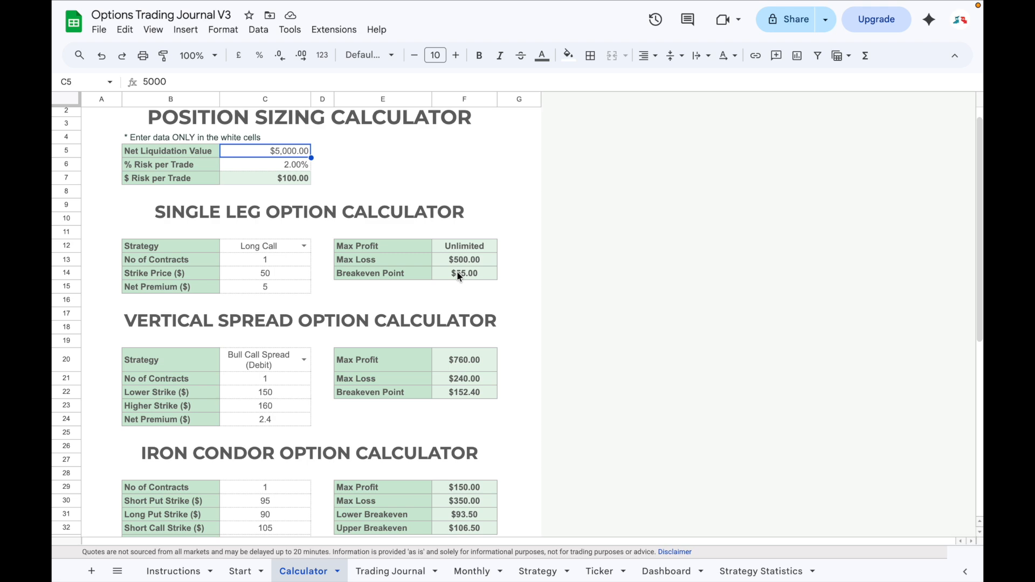
left_click(393, 570)
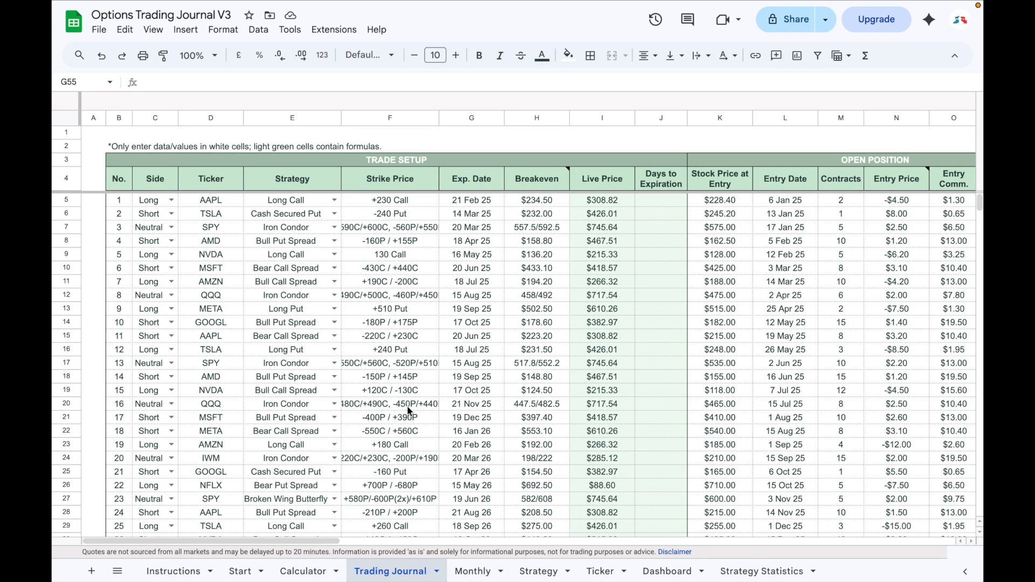
key("ctrl+shift+Page_Down")
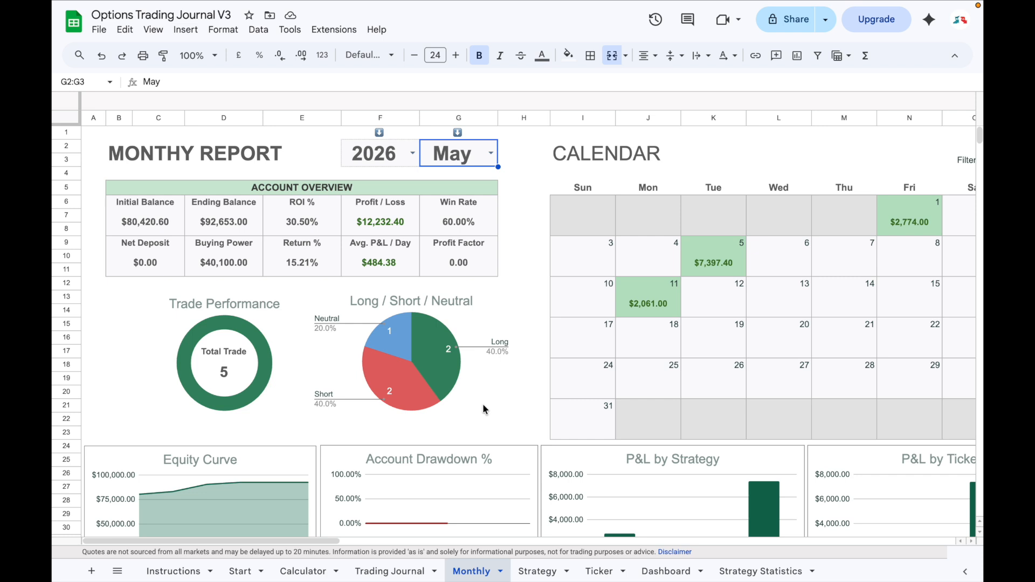
key("ctrl+shift+Page_Down")
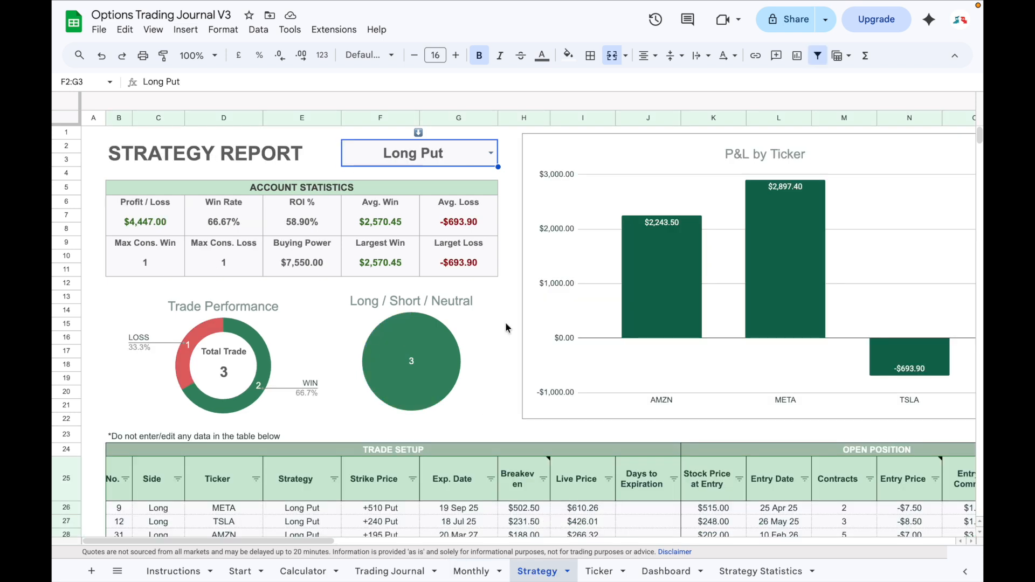
left_click(593, 563)
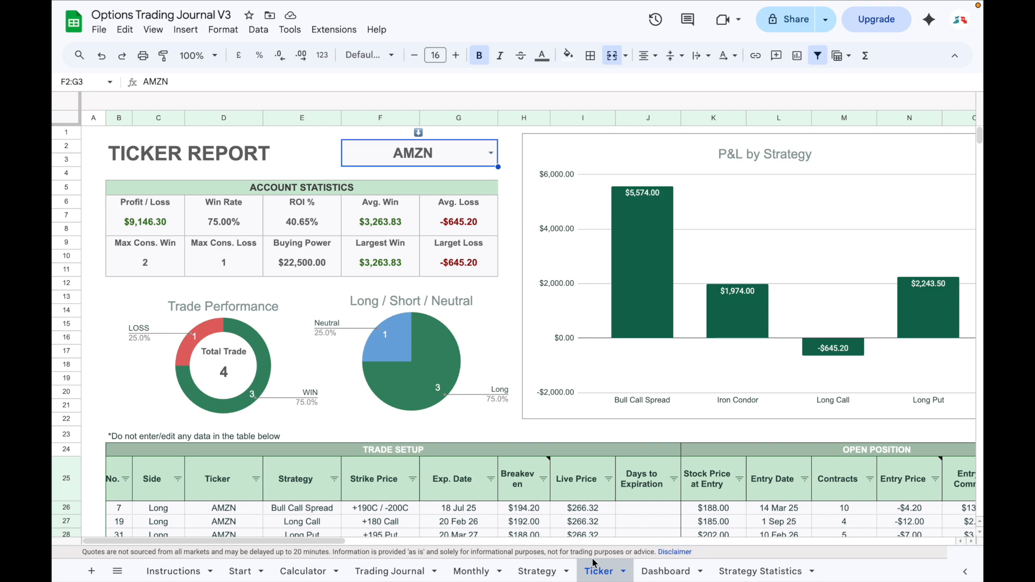
left_click(664, 573)
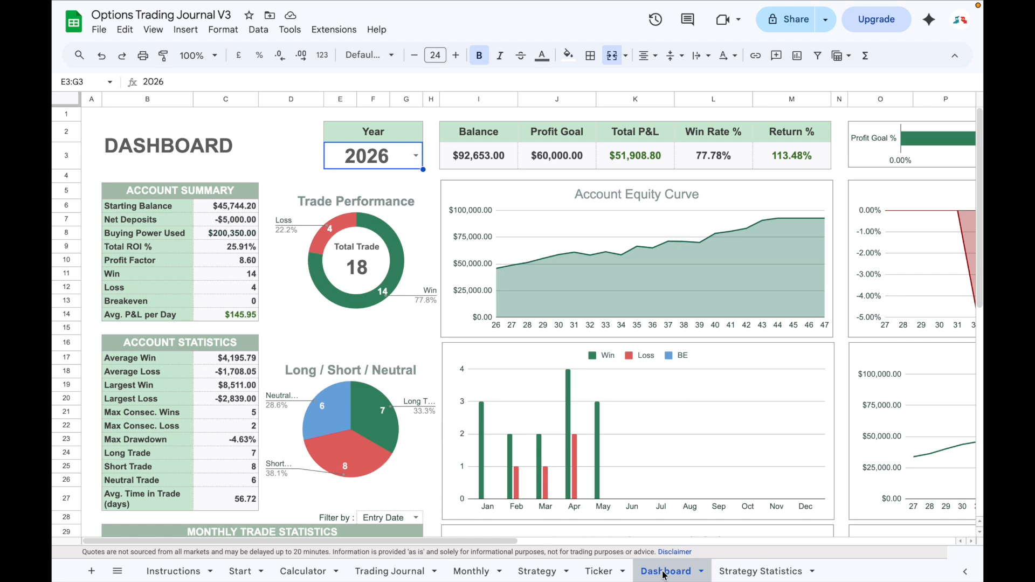
scroll(796, 499, "right", 13)
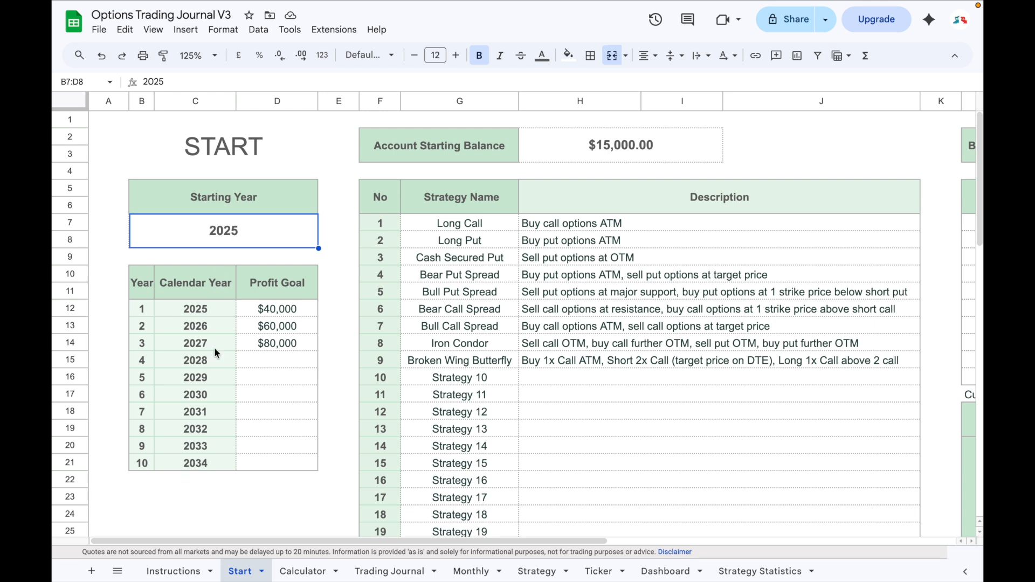
Review the Start sheet's profit goals, account starting balance, strategy list, breakeven threshold, entry mindsets, exit reasons and custom display terms.
left_click(264, 308)
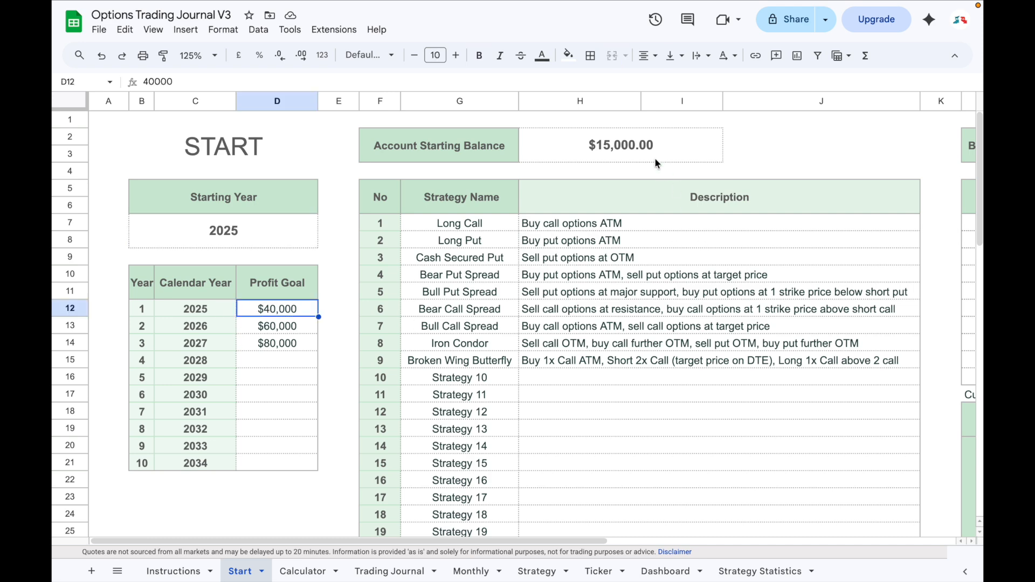
left_click(641, 147)
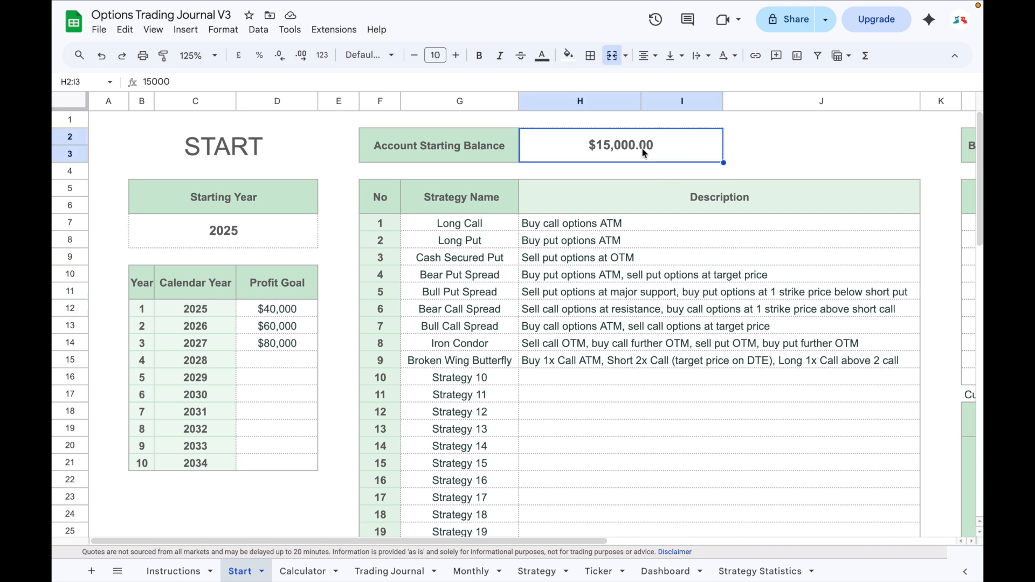
left_click(463, 223)
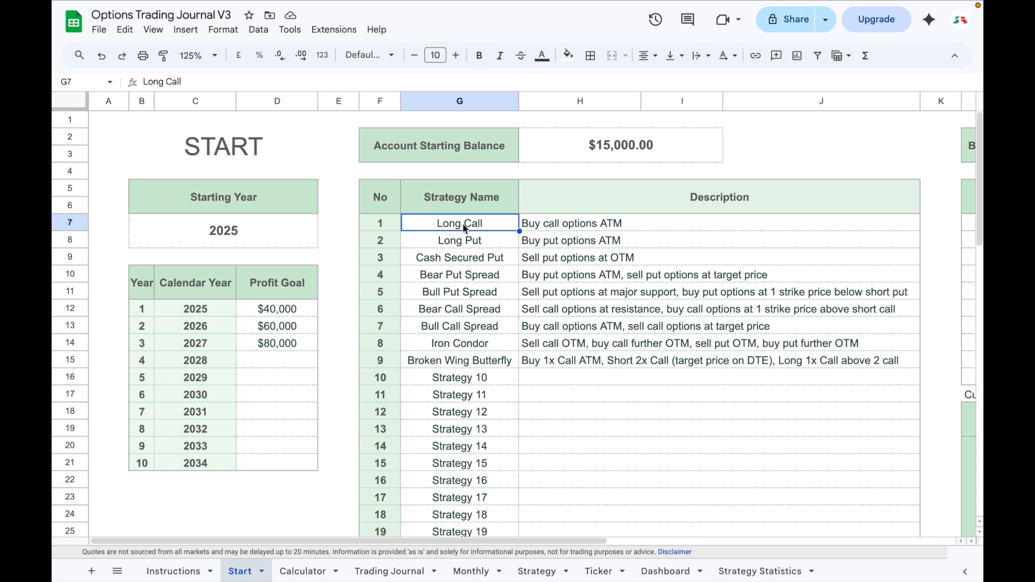
left_click(568, 229)
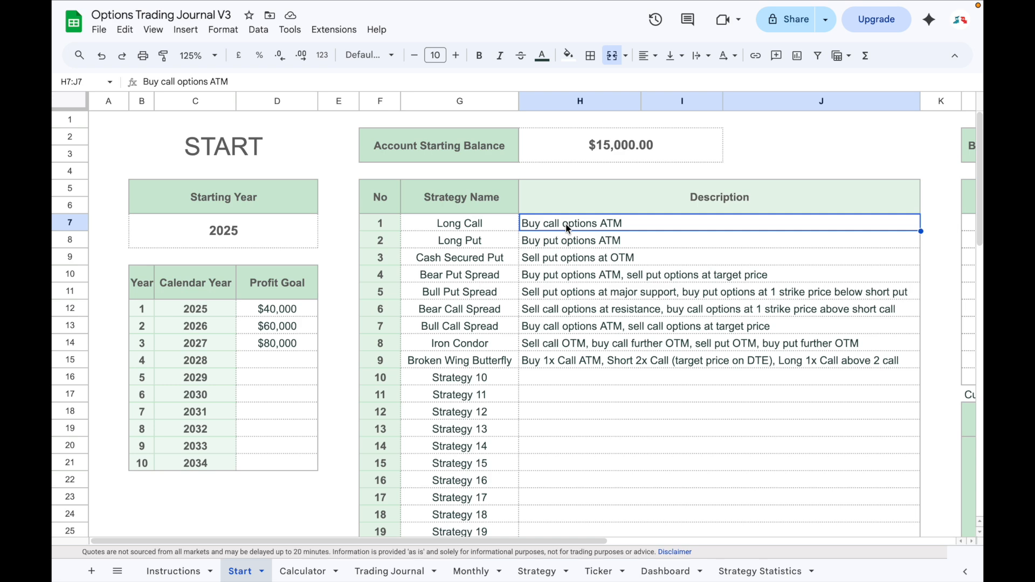
scroll(568, 229, "right", 5)
left_click(696, 156)
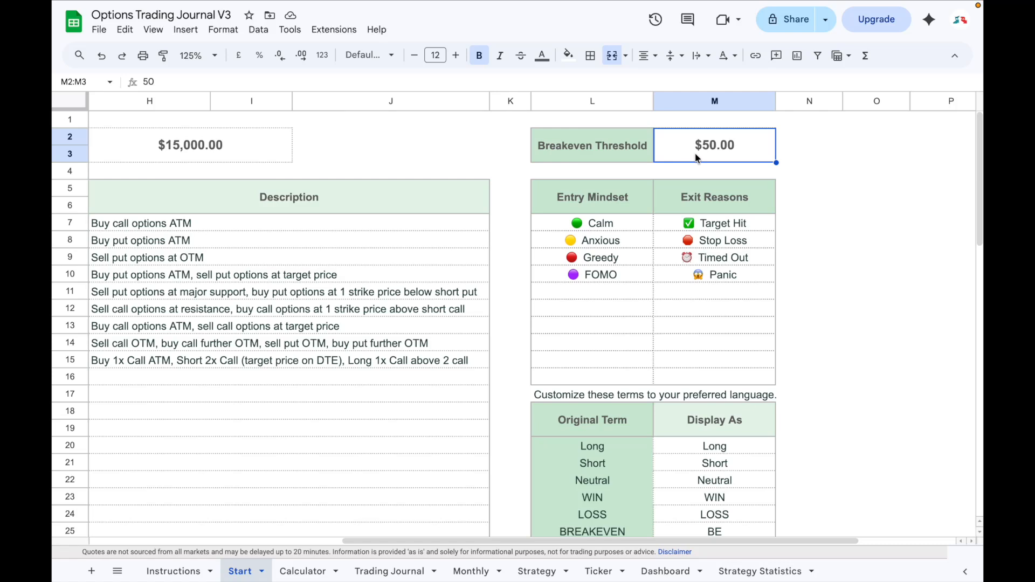
left_click(584, 223)
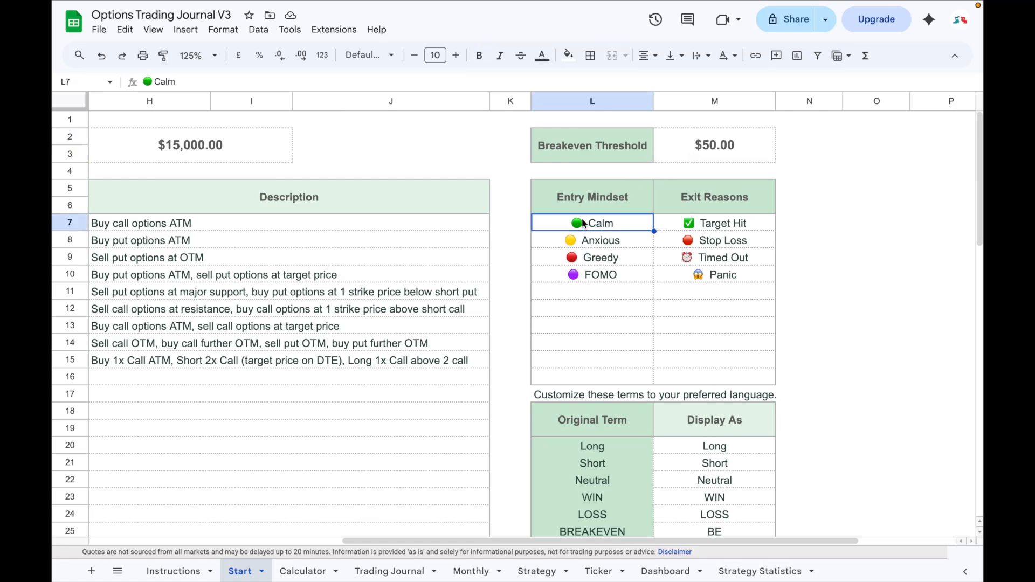
left_click(678, 221)
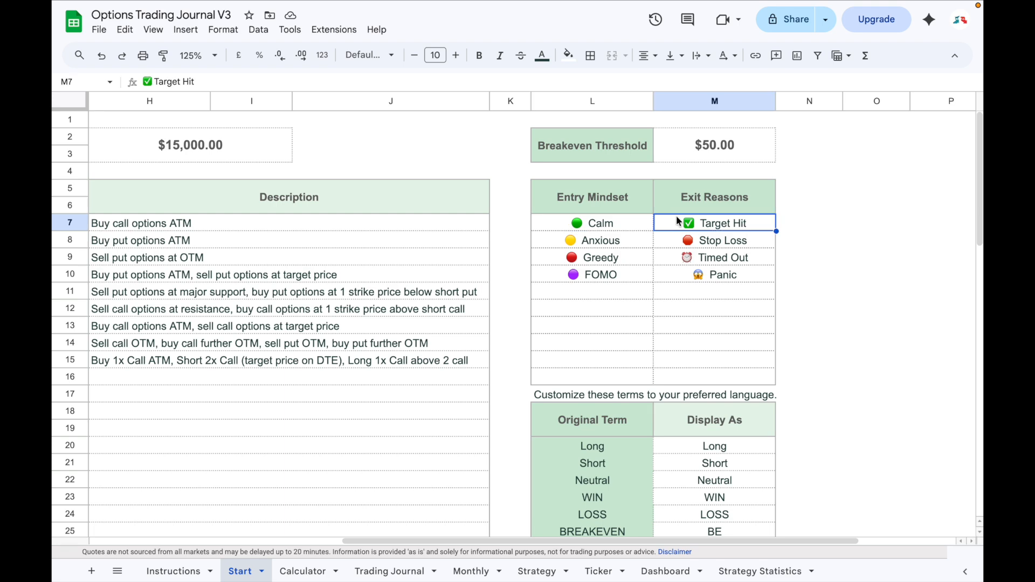
scroll(679, 227, "down", 4)
left_click(687, 269)
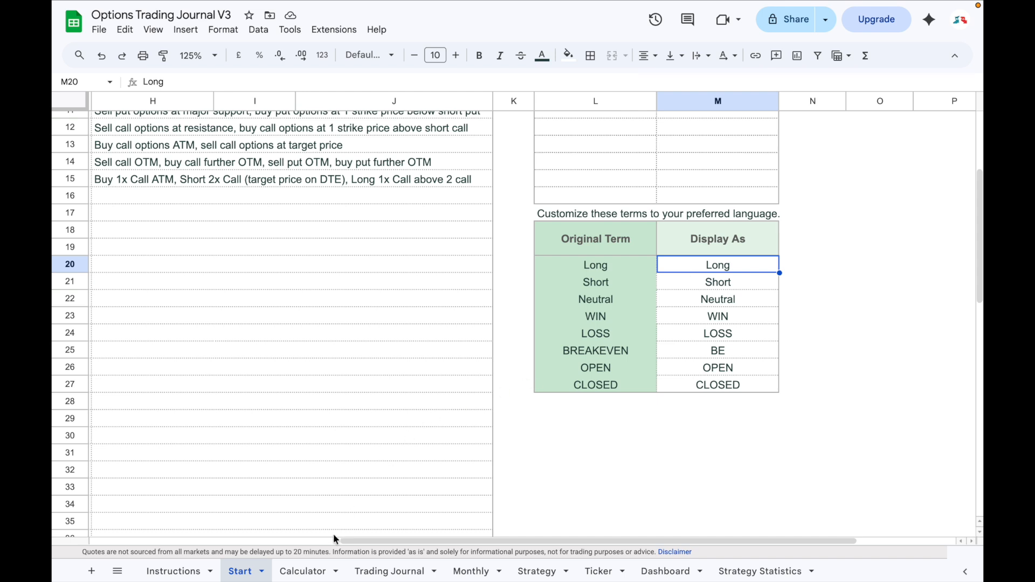
Examine the Calculator sheet's position sizing and option calculators, including the single leg strategy choices, contracts, strike price and net premium inputs.
left_click(304, 570)
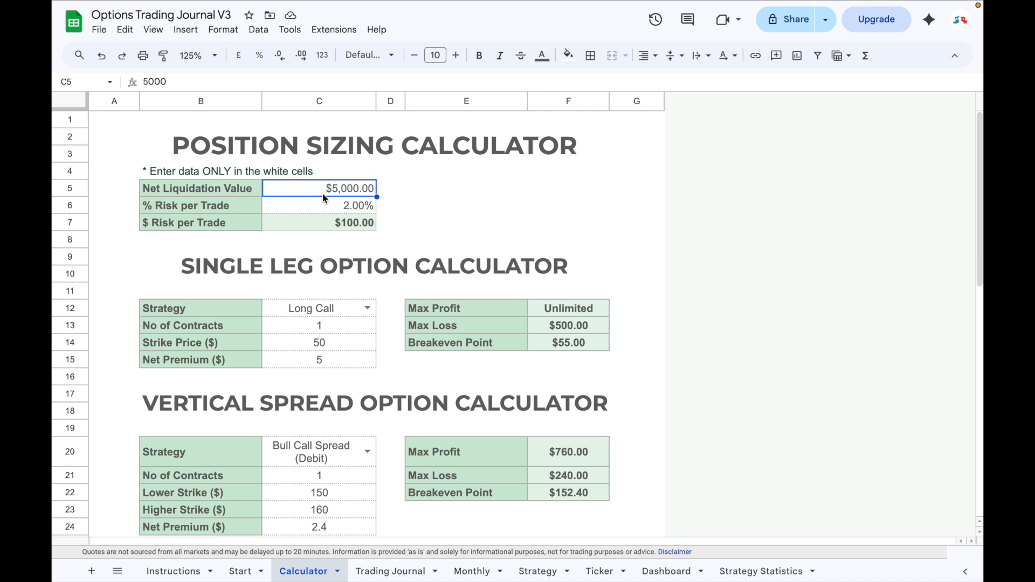
left_click(321, 210)
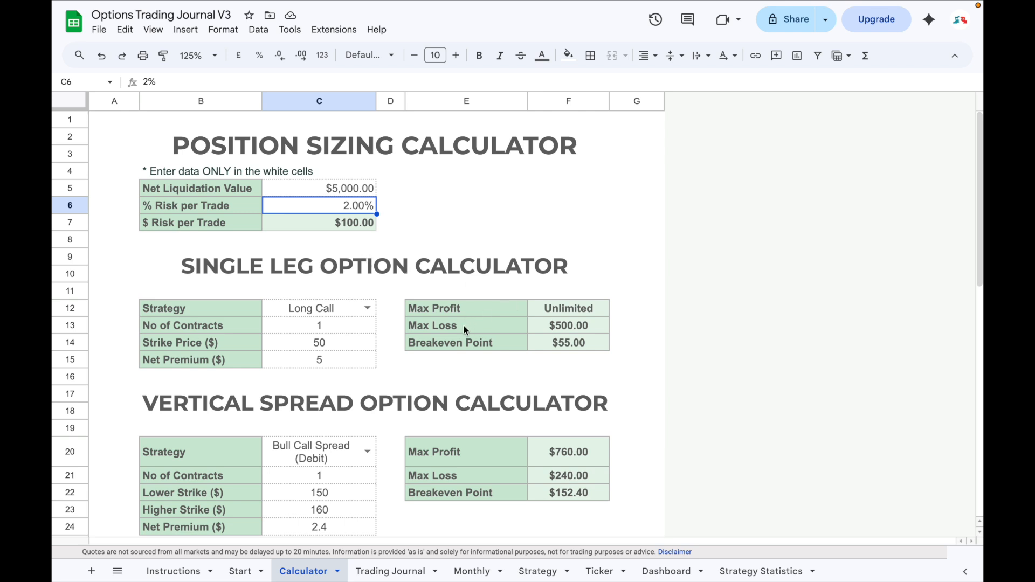
scroll(310, 298, "down", 5)
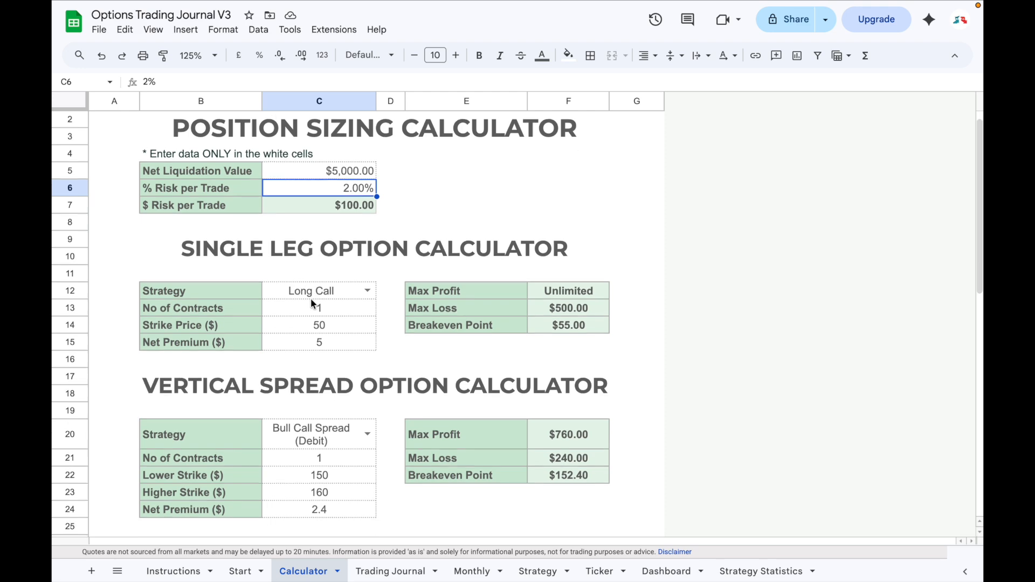
scroll(310, 369, "down", 6)
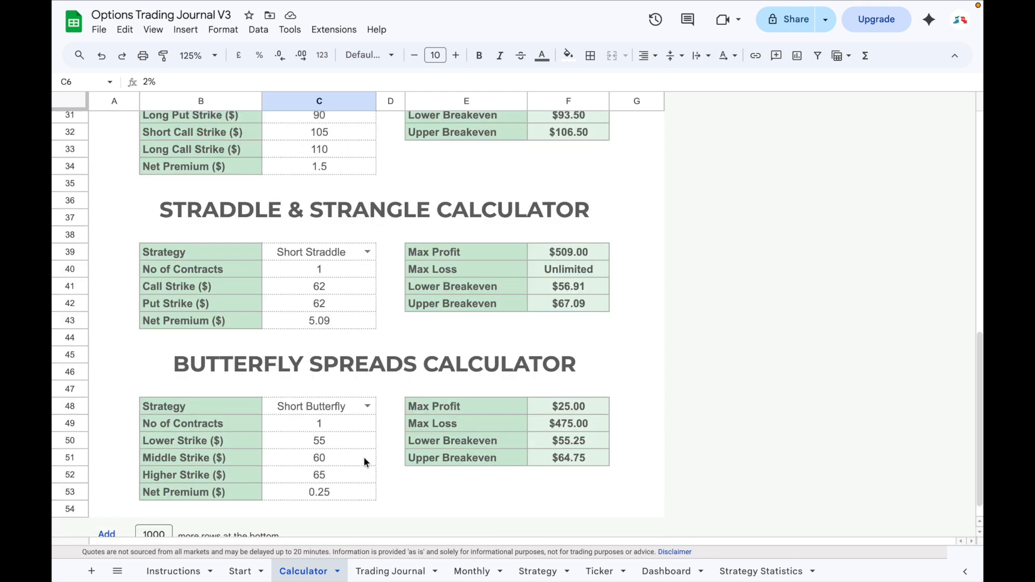
scroll(363, 457, "up", 9)
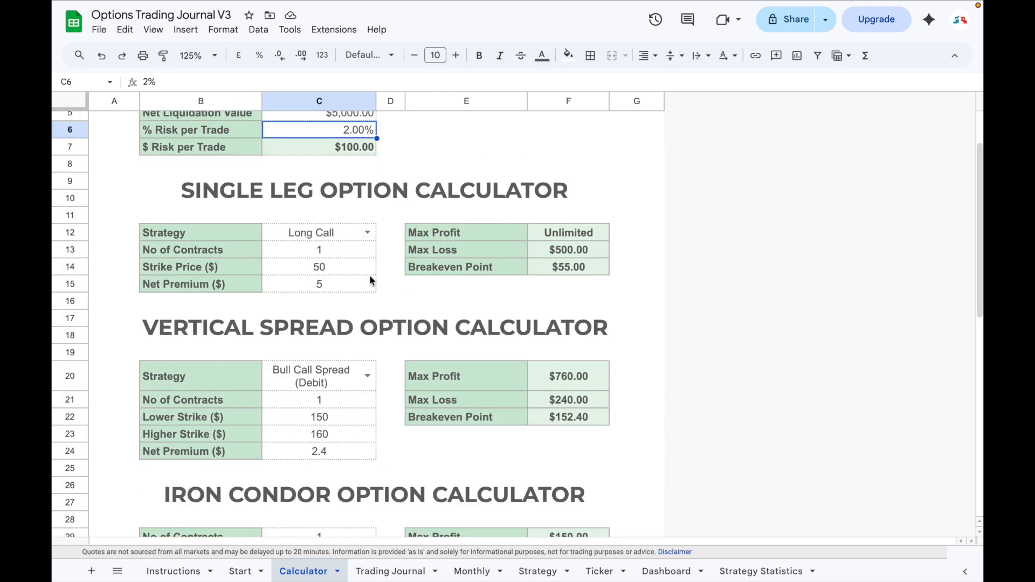
left_click(366, 233)
left_click(392, 236)
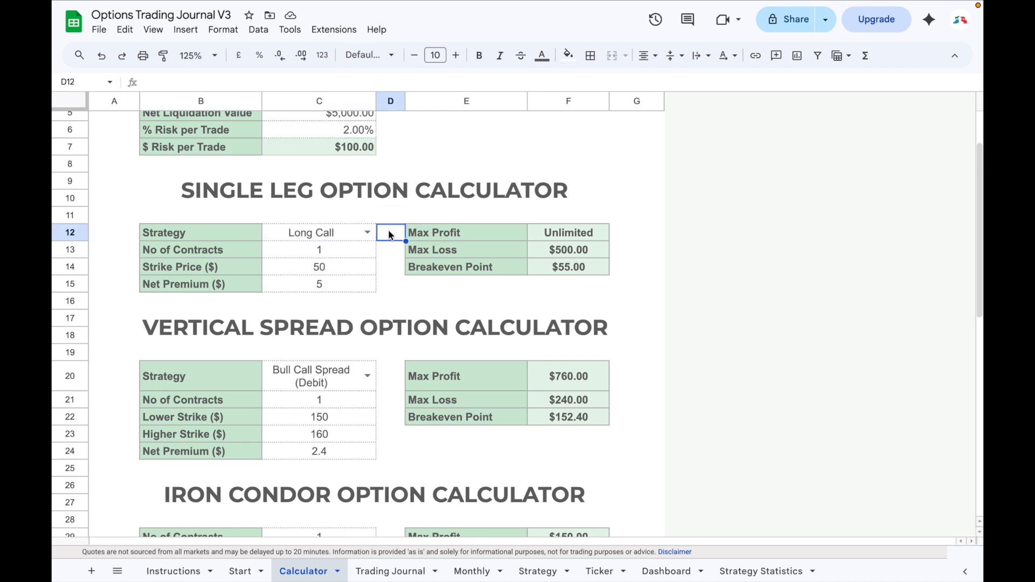
left_click(349, 257)
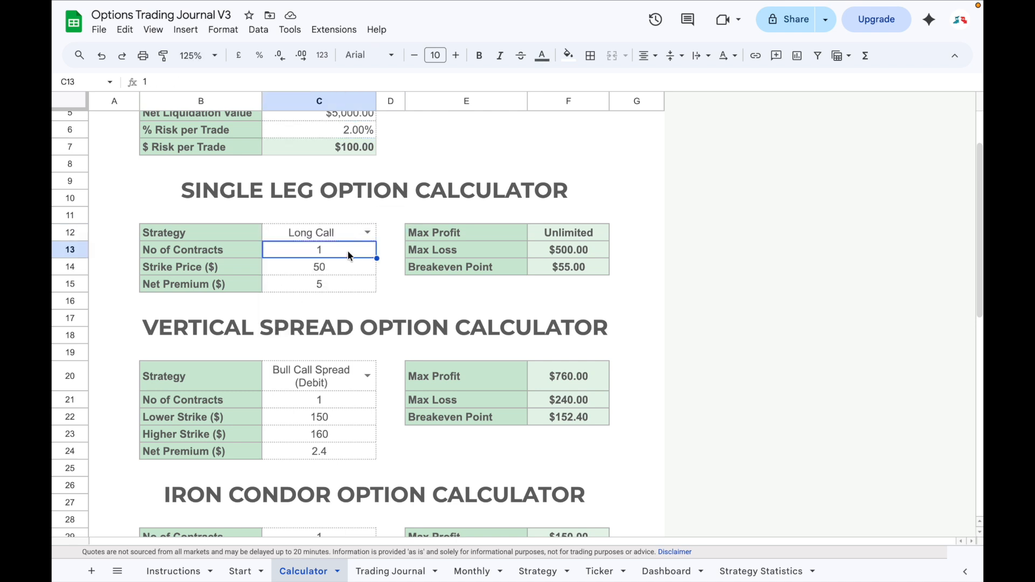
left_click(327, 270)
left_click(325, 287)
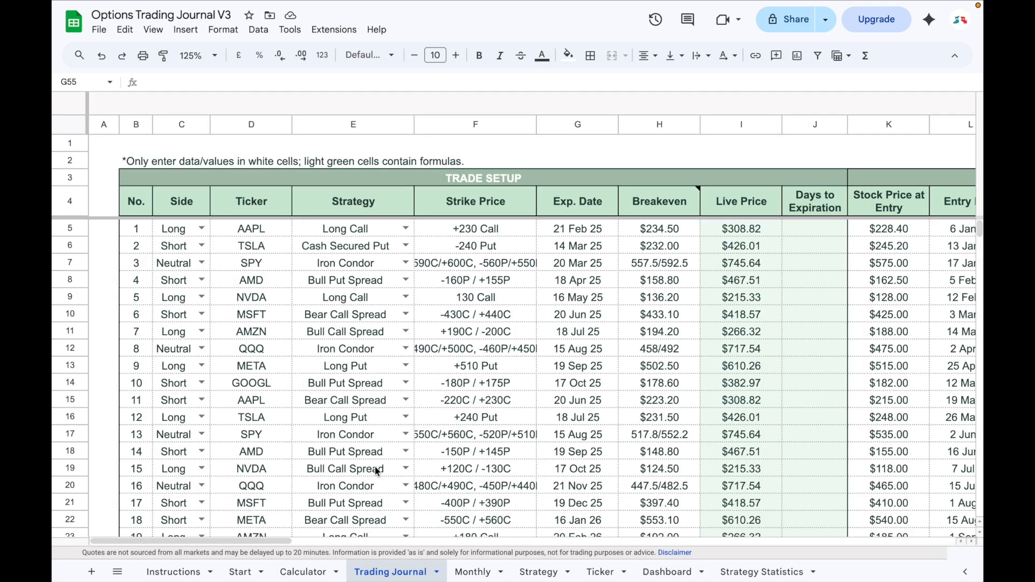
Add trade number 48 in the first empty row of the Trading Journal with side Long and ticker AAPL.
scroll(374, 466, "down", 10)
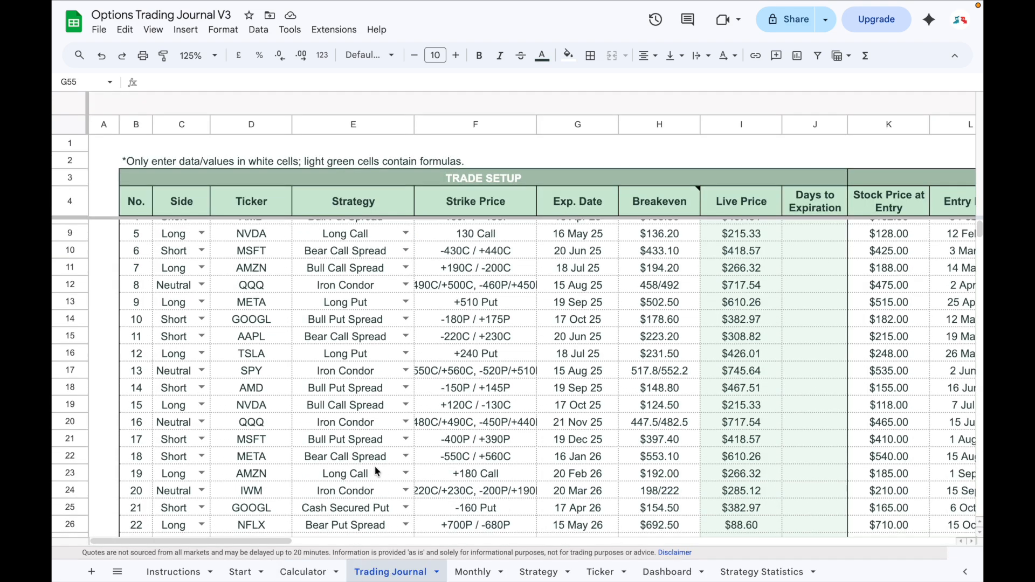
type("48")
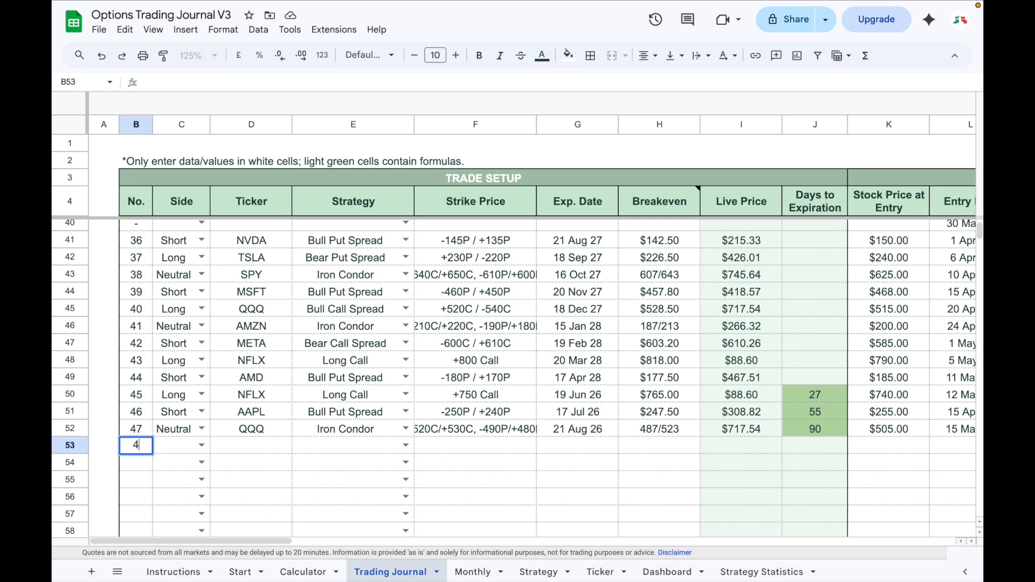
key("Tab")
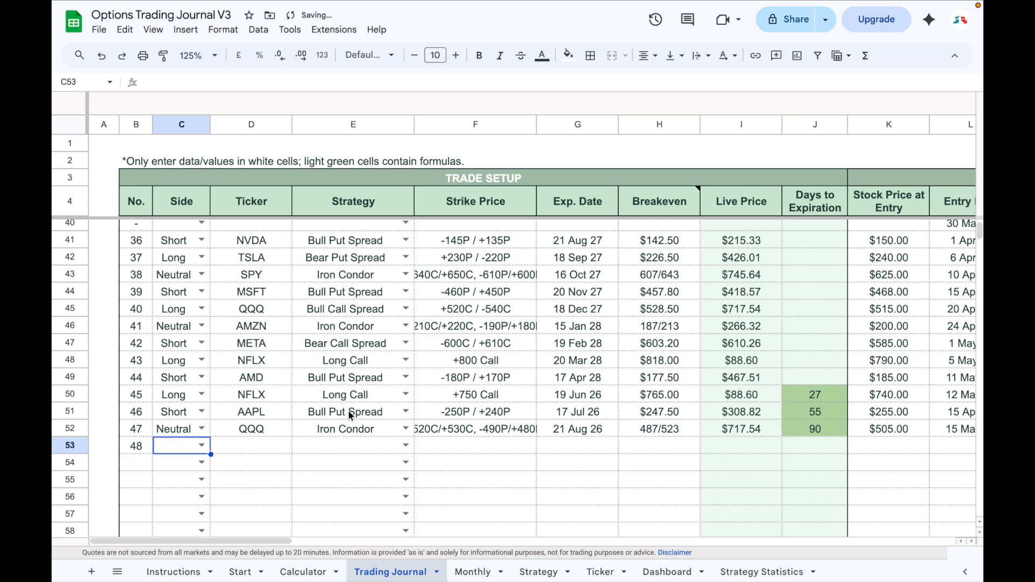
left_click(202, 446)
left_click(174, 465)
left_click(252, 442)
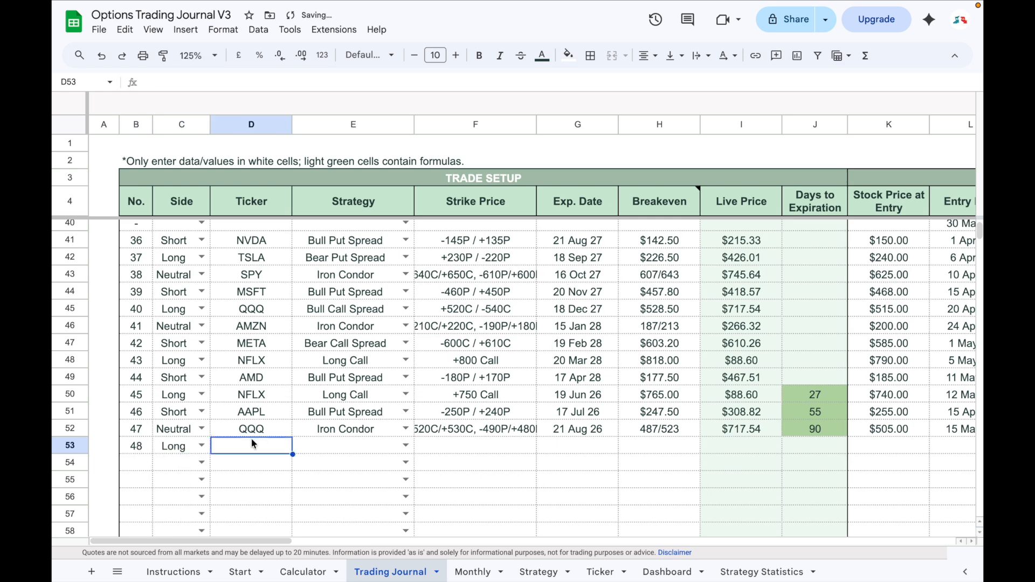
type("AAPL")
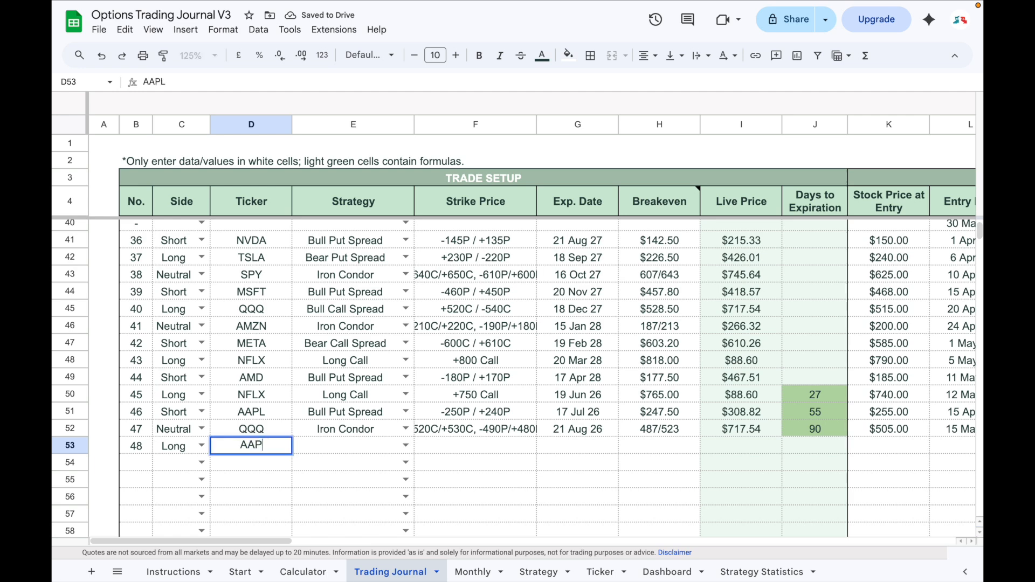
key("Tab")
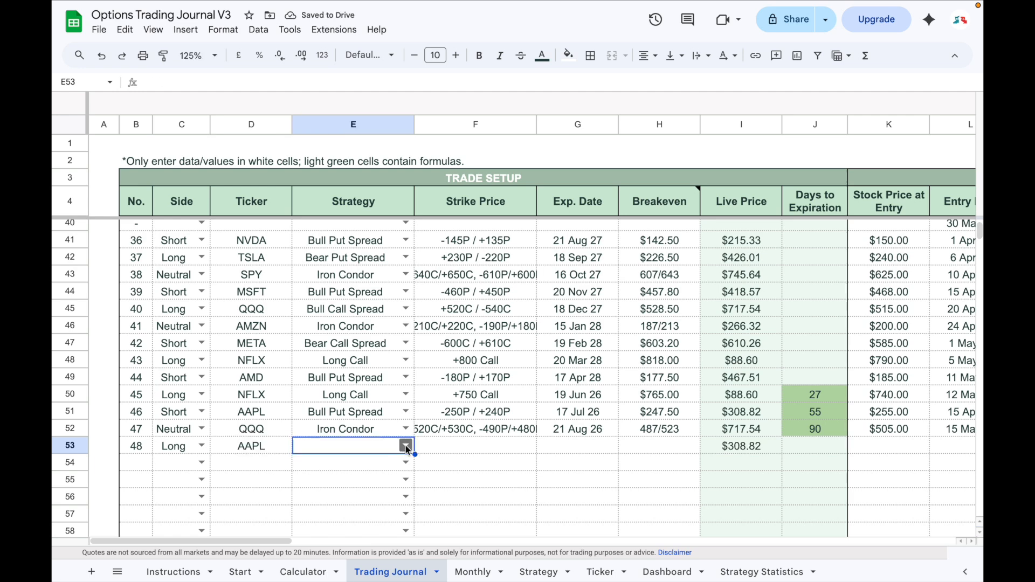
Give trade 48 the strategy Long Call, strike price +300 Call as text, and expiration date 30 Aug 26.
left_click(406, 446)
left_click(316, 464)
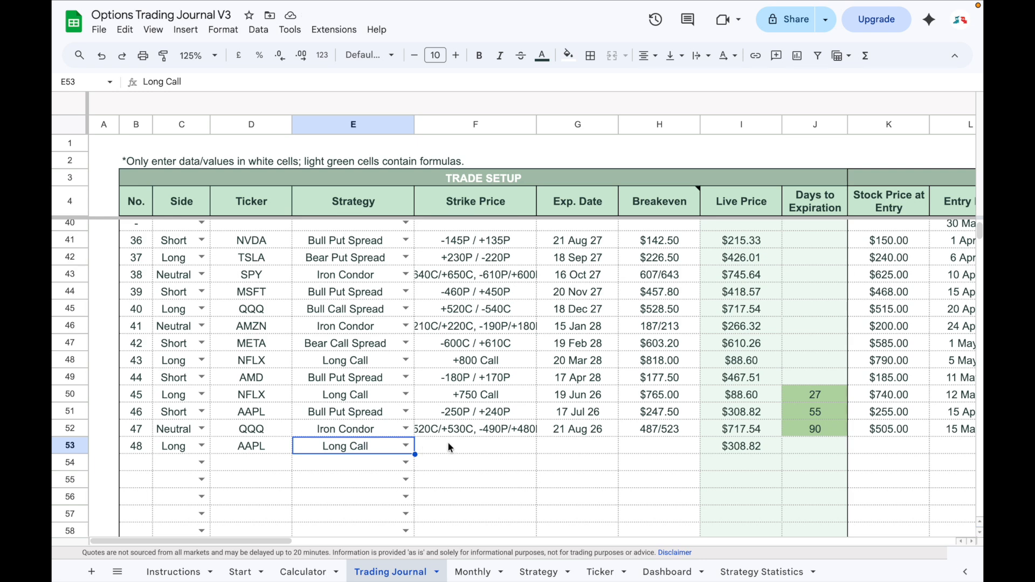
left_click(450, 447)
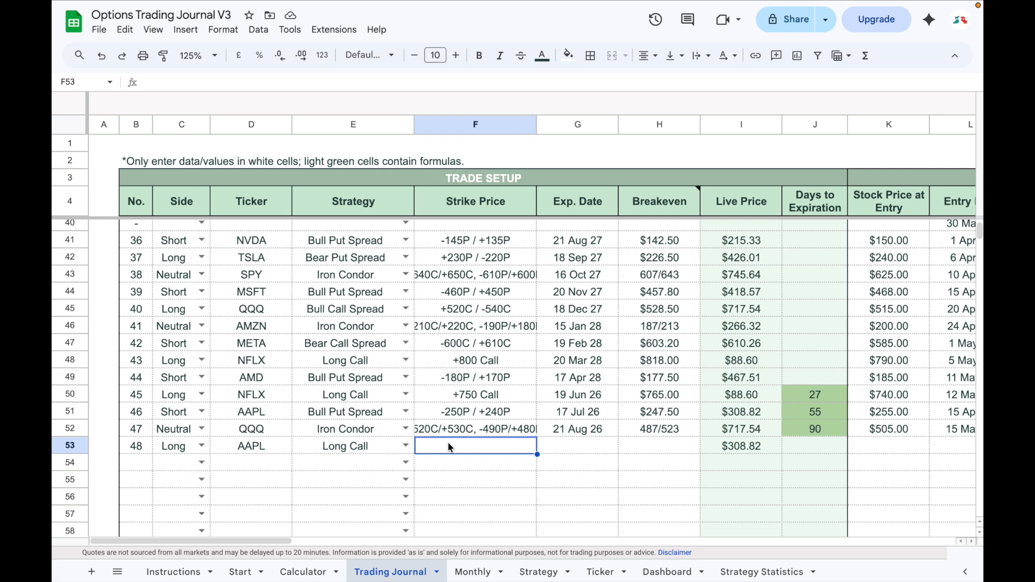
type("'+300 Call")
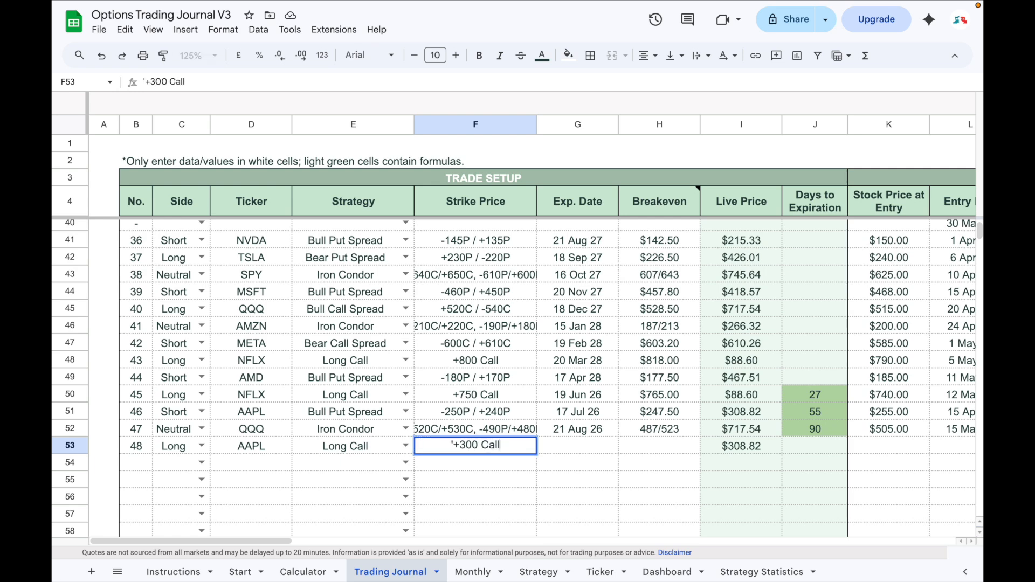
key("Tab")
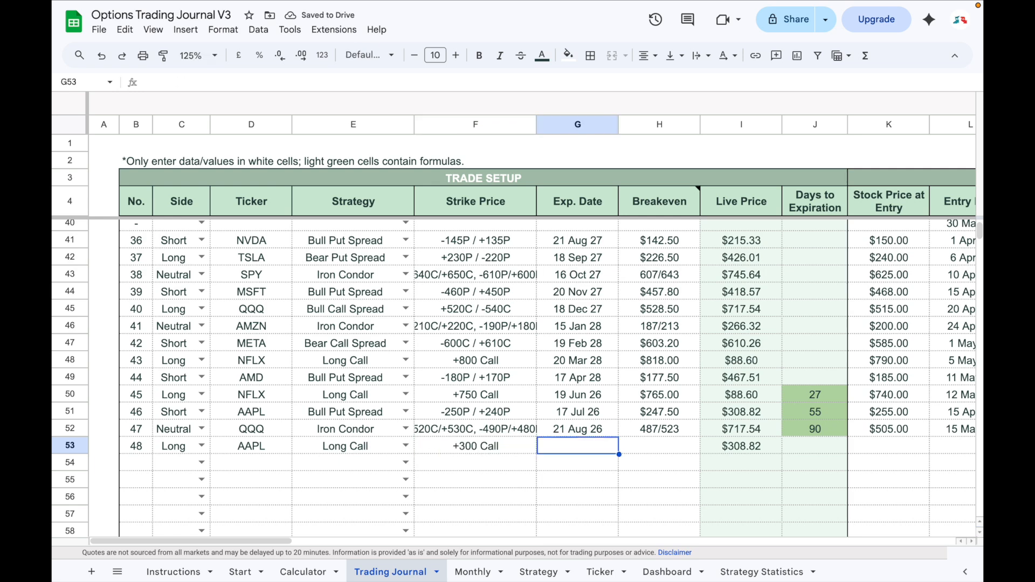
type("30 Aug 26")
key("Tab")
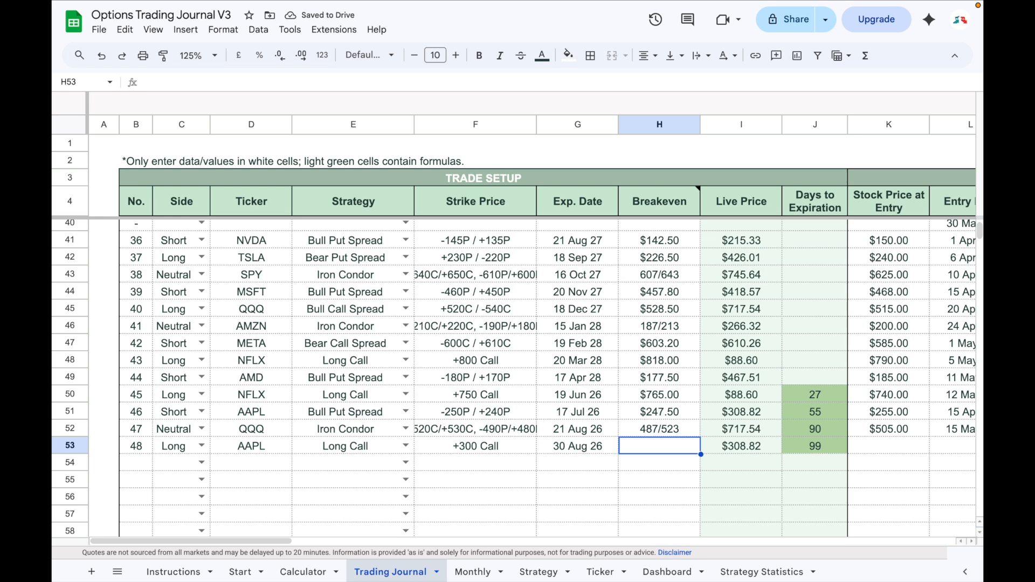
Set trade 48's breakeven to $310 and its stock price at entry to $298.
type("310")
key("Return")
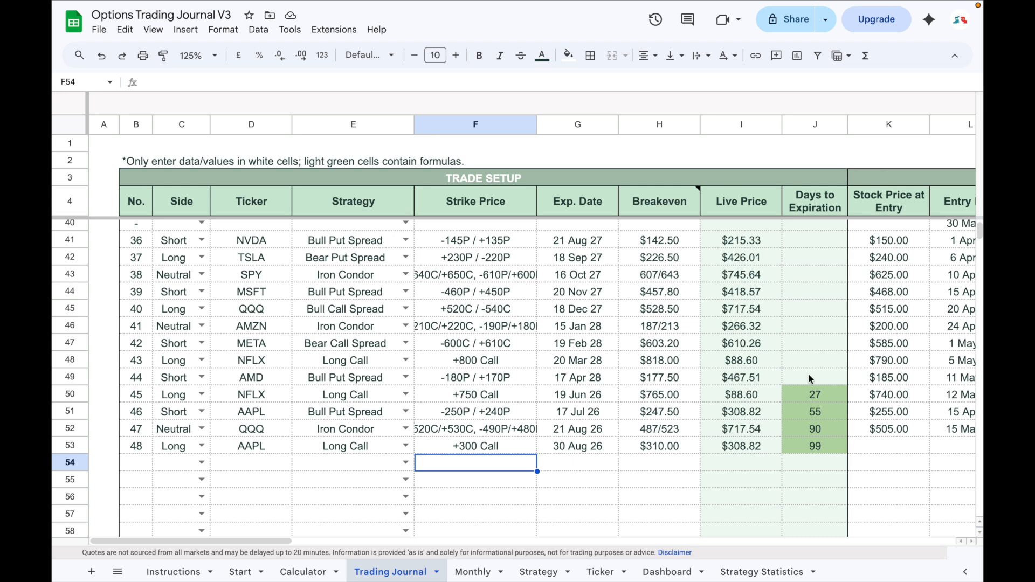
scroll(808, 376, "right", 3)
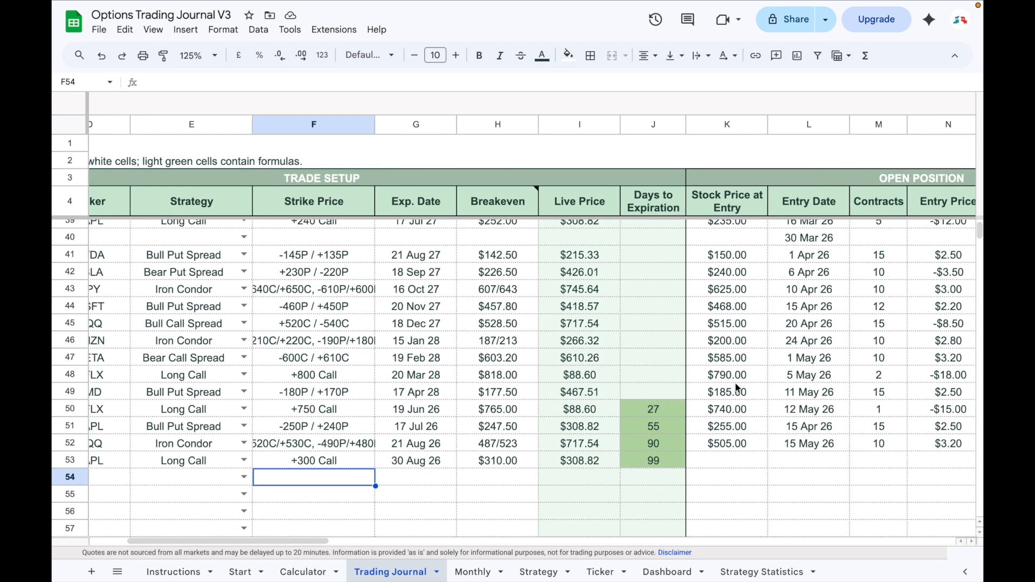
left_click(700, 460)
scroll(711, 463, "right", 4)
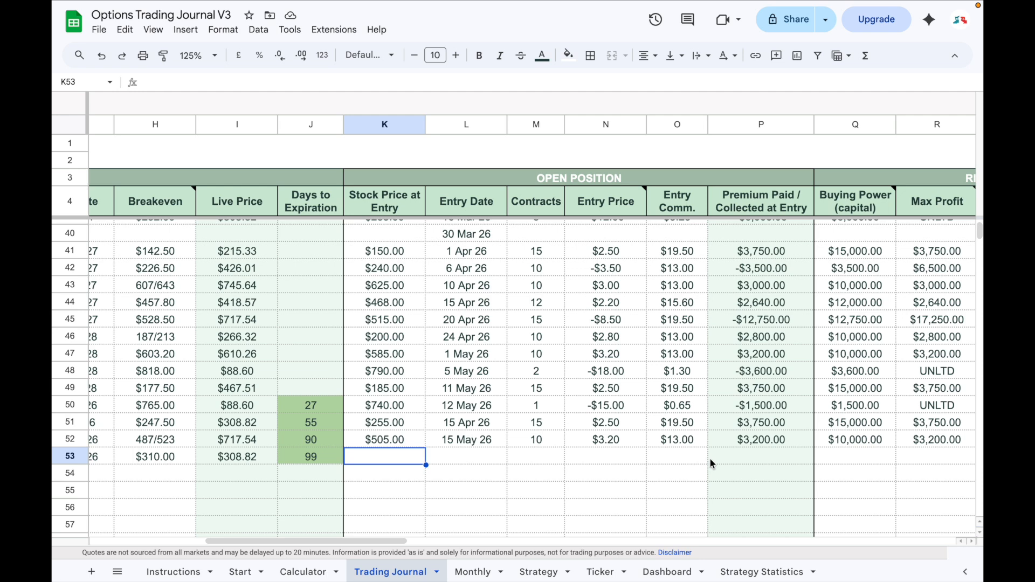
type("298")
key("Tab")
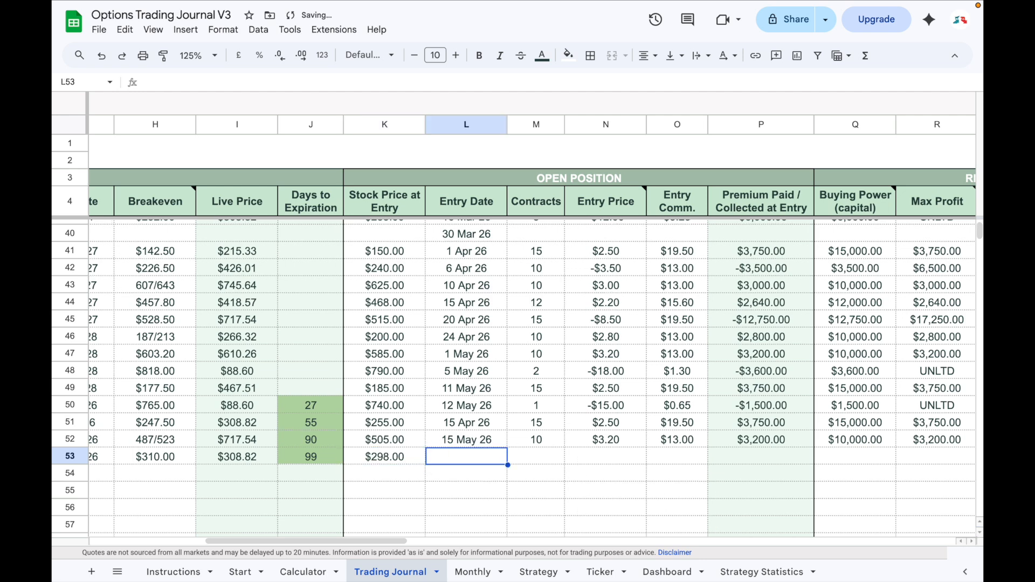
Give trade 48 the entry date 22 May 26 and 10 entry contracts.
type("22 May 26")
key("Tab")
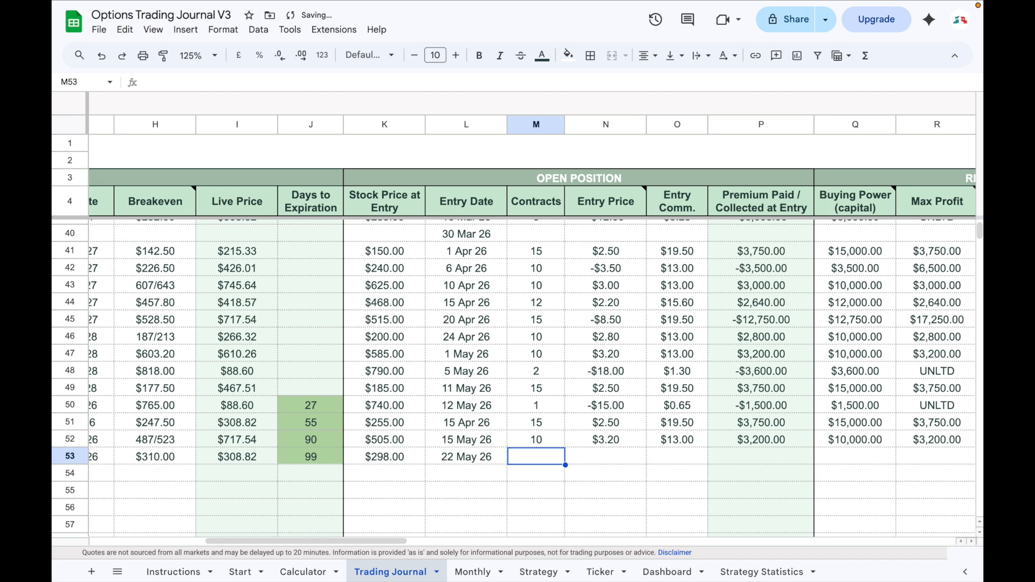
type("10")
key("Tab")
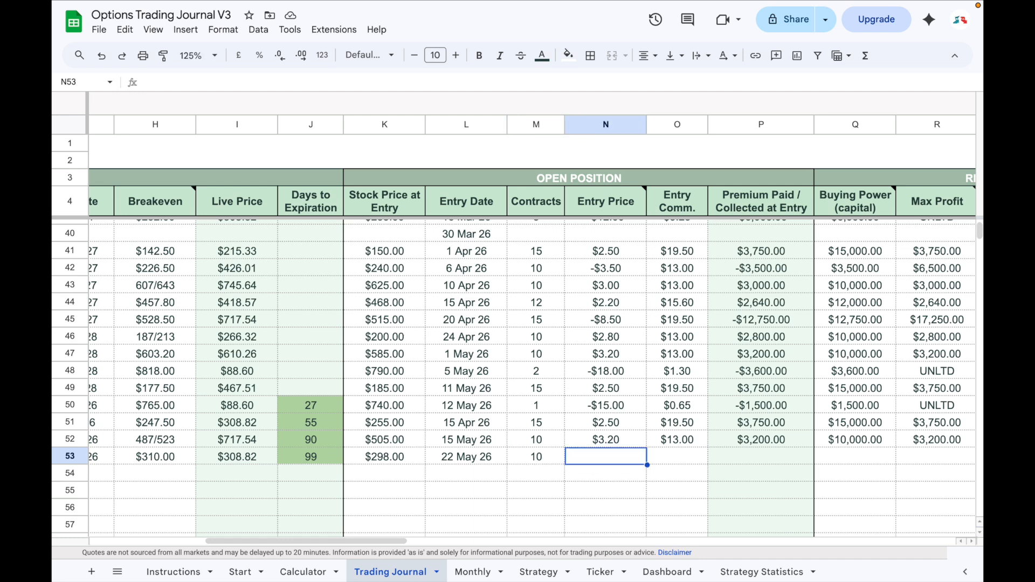
Enter trade 48's entry price as -5.6 and its entry commission as $13.
type("-5.6")
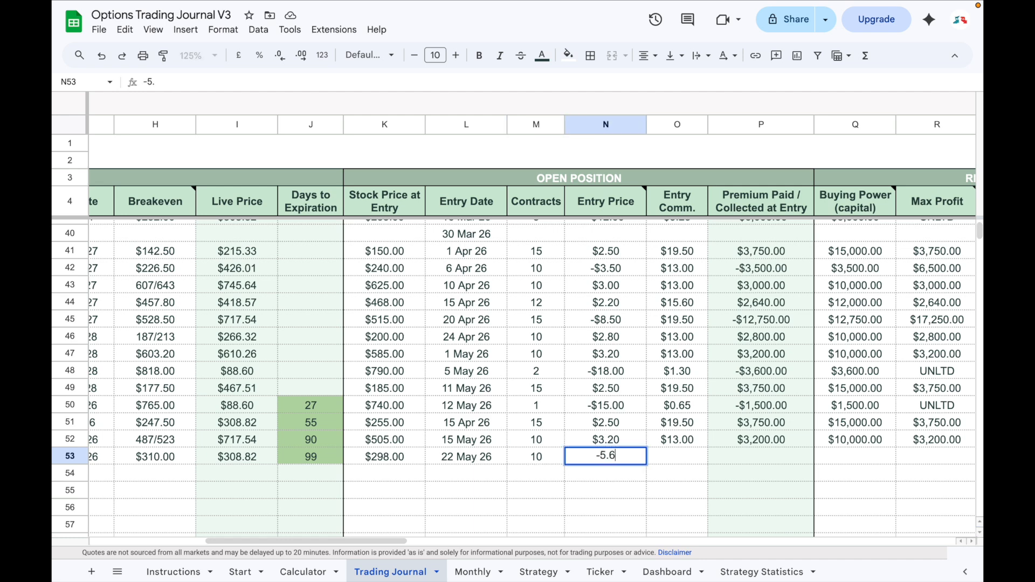
key("Return")
left_click(599, 460)
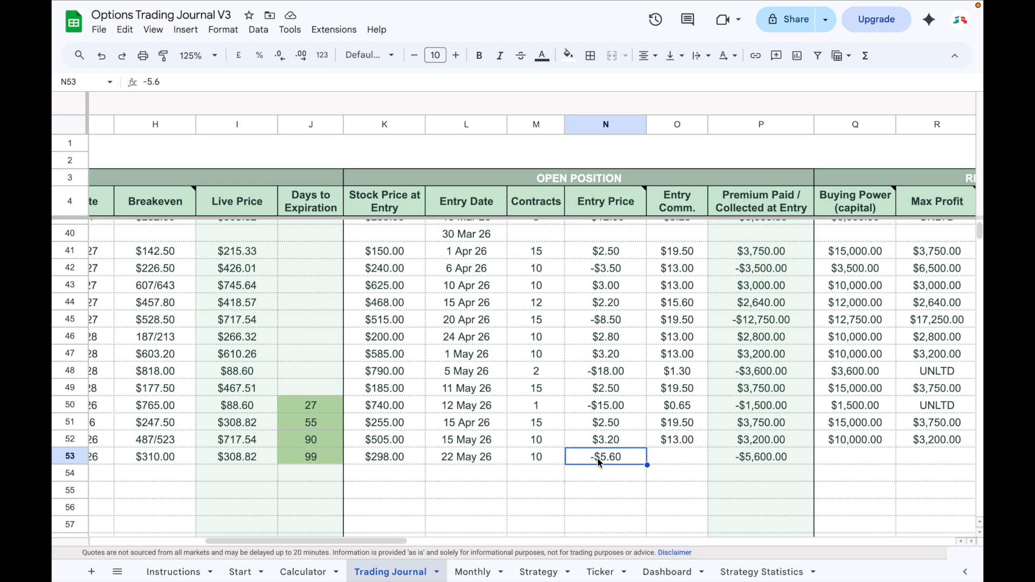
left_click(656, 457)
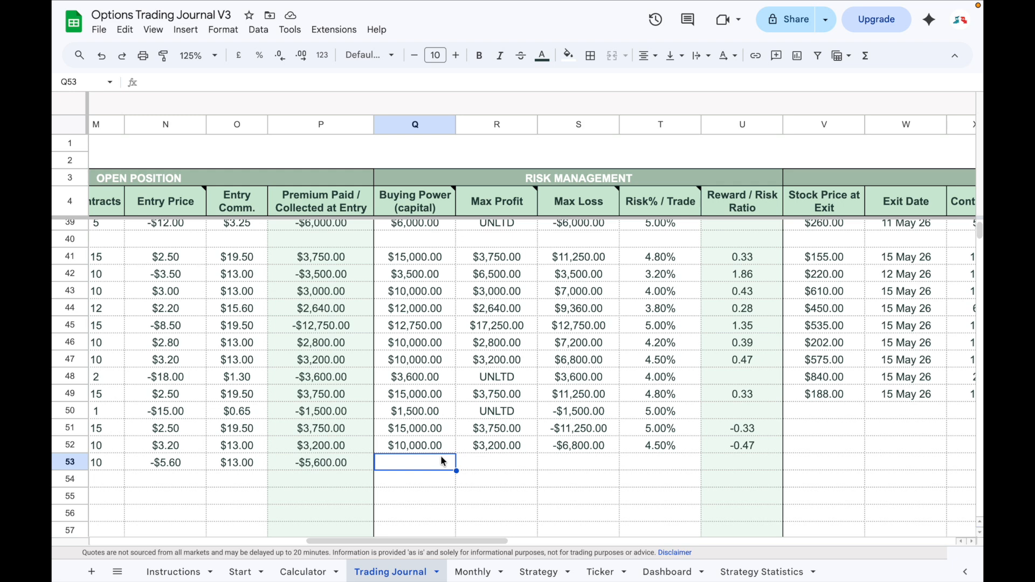
Set trade 48's buying power to 5600 and its max profit to 15000.
type("5,6")
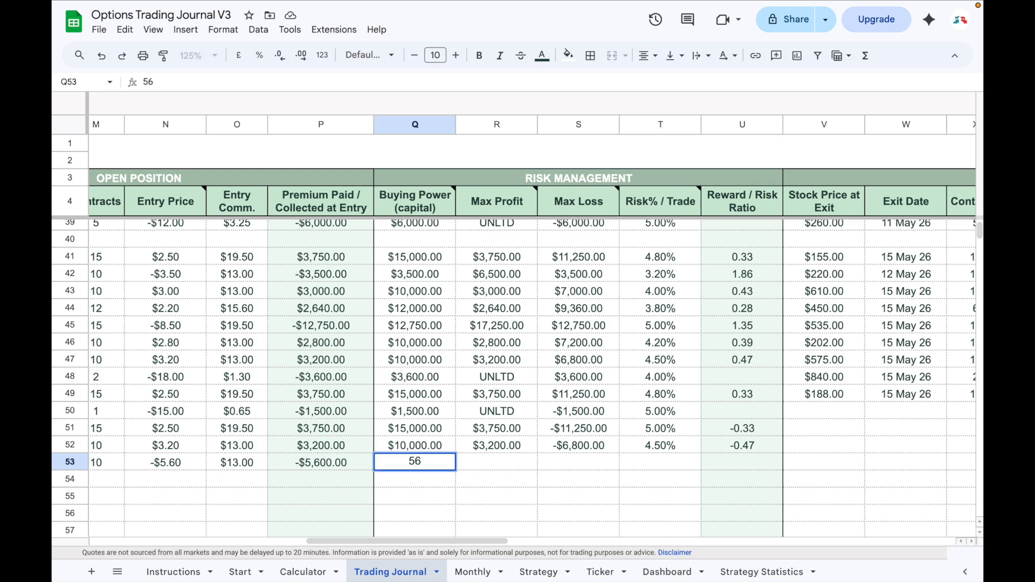
type("00")
key("Tab")
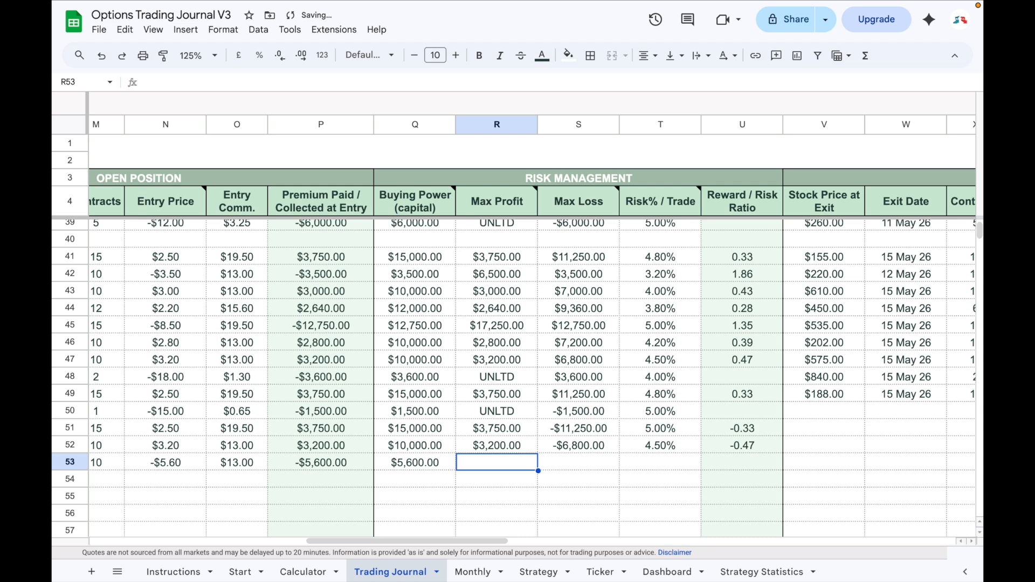
type("15000")
key("Tab")
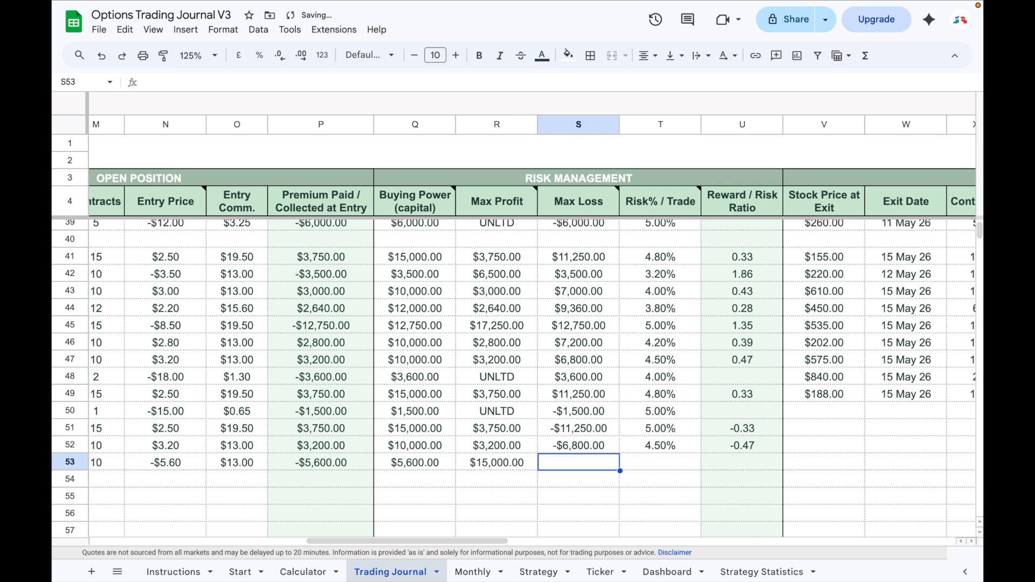
Set trade 48's max loss to 5600 and its risk per trade to 5%.
type("5600")
key("Tab")
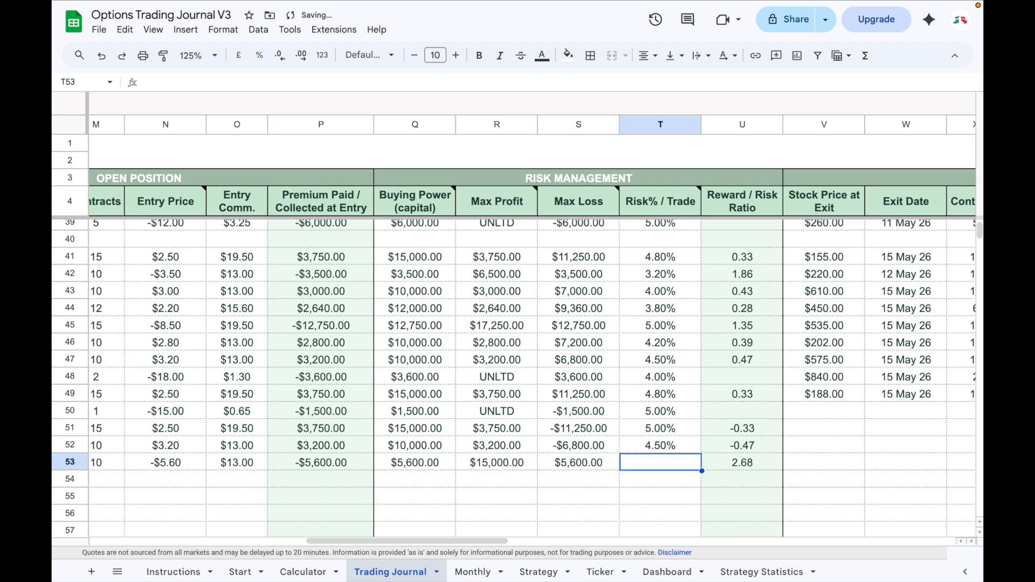
type("5%")
key("Return")
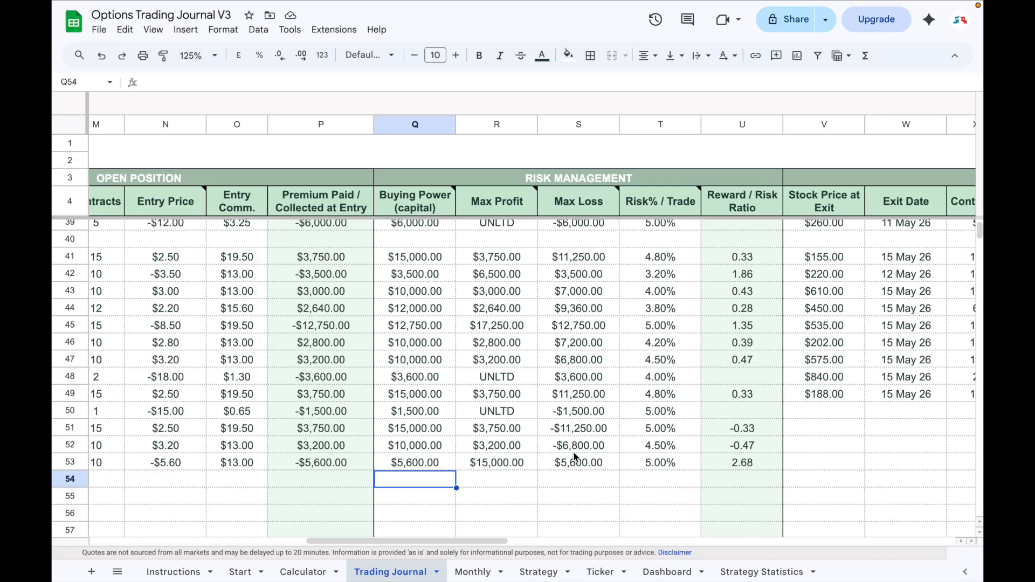
Record trade 48's stock price at exit as $280 and its exit date as 23 May 26.
scroll(293, 477, "right", 10)
left_click(293, 476)
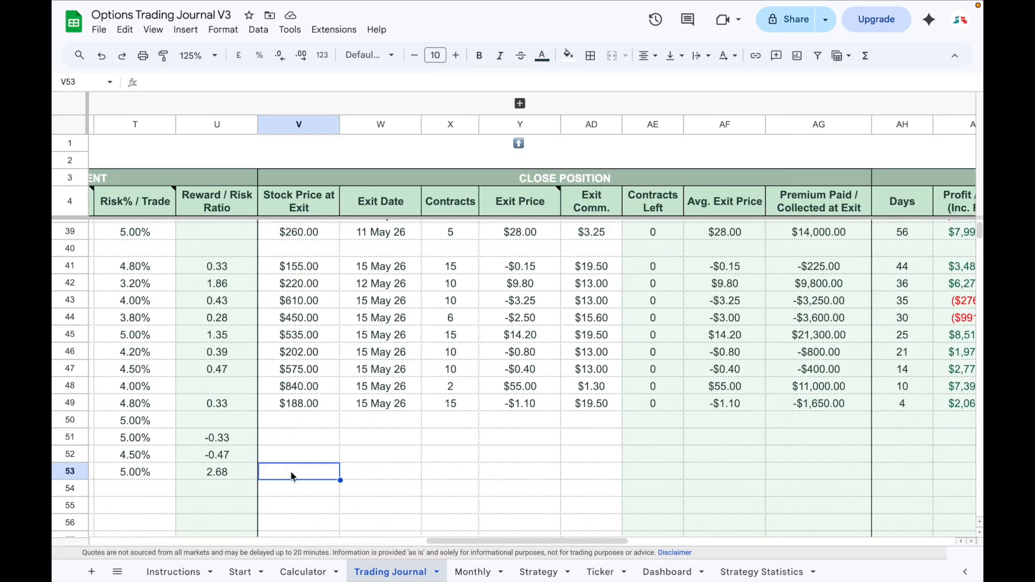
type("280")
key("Tab")
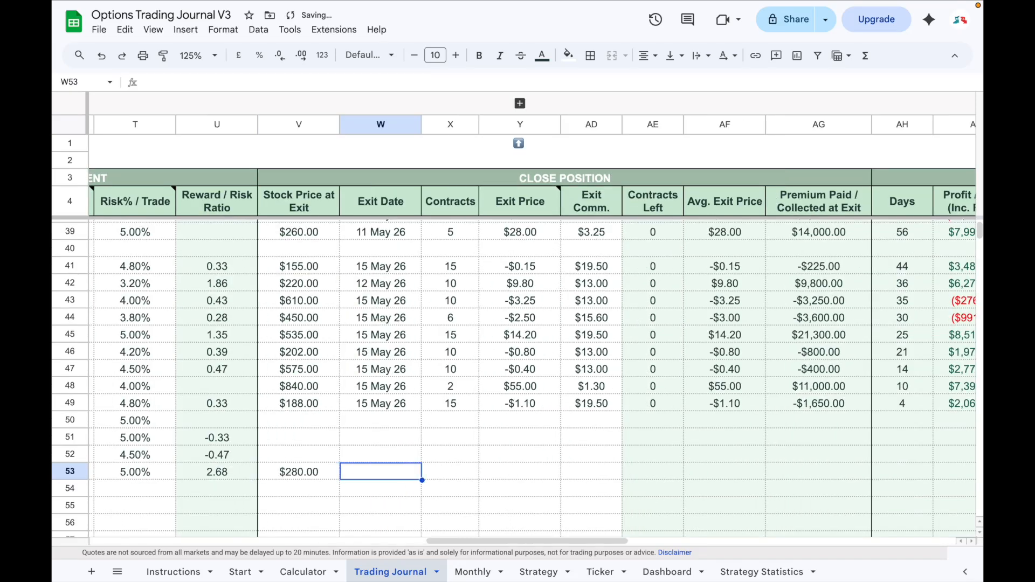
type("23 May 26")
key("Tab")
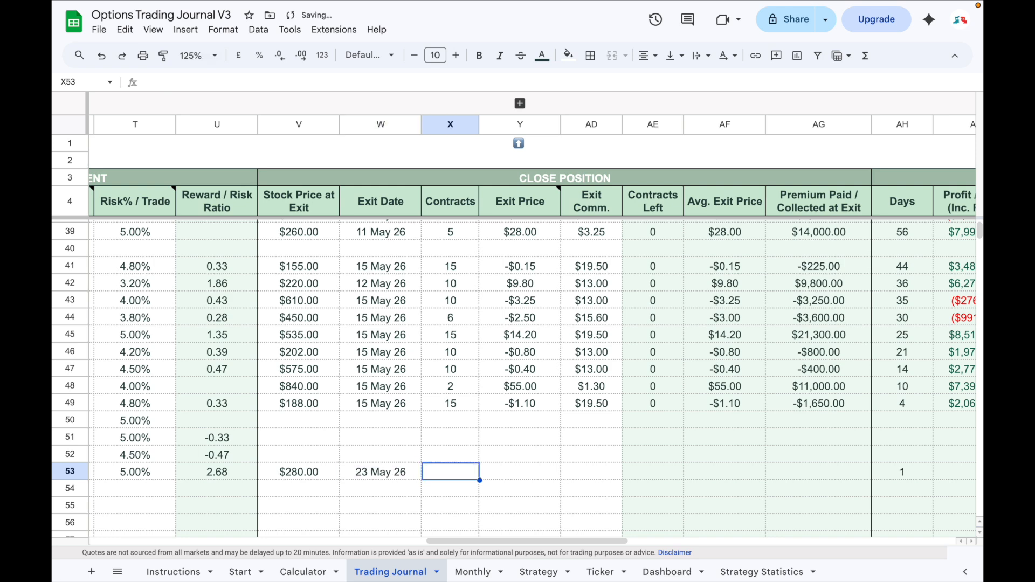
Close 10 contracts of trade 48 at an exit price of 1.2.
type("10")
key("Tab")
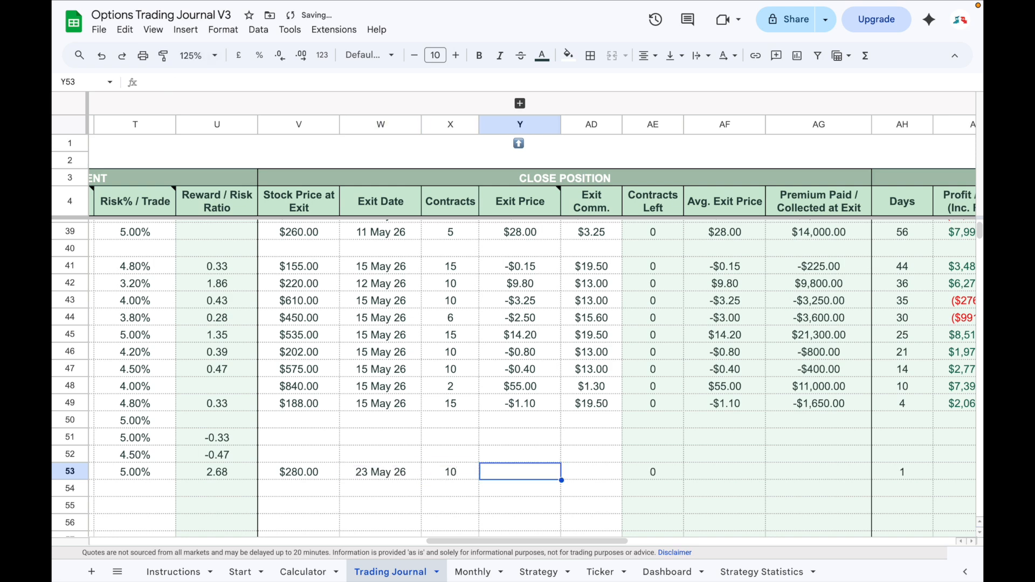
type("1.2")
key("Tab")
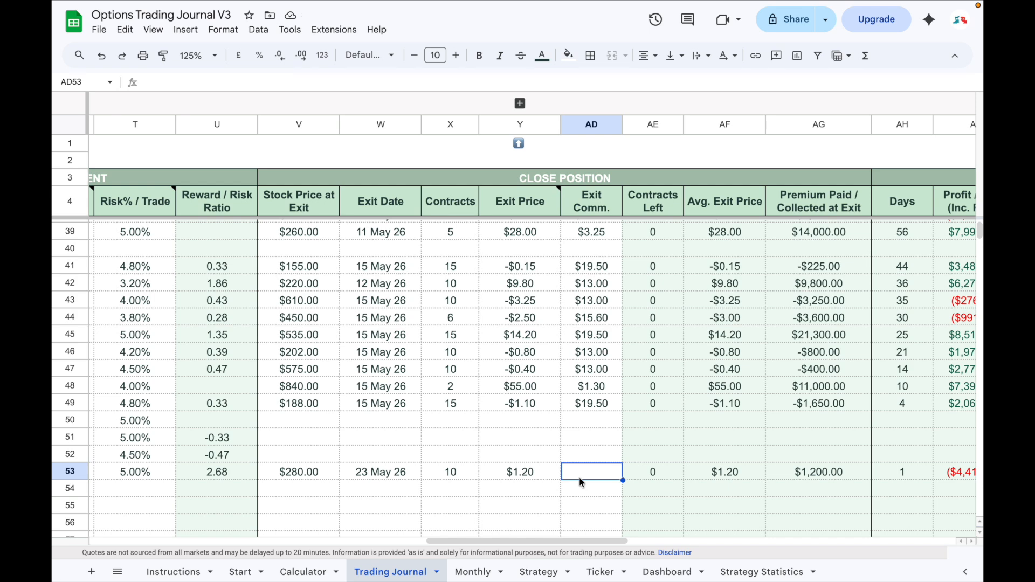
Expand the hidden Exit 2 and Exit 3 columns and fill in trade 48's exit commission.
left_click(520, 103)
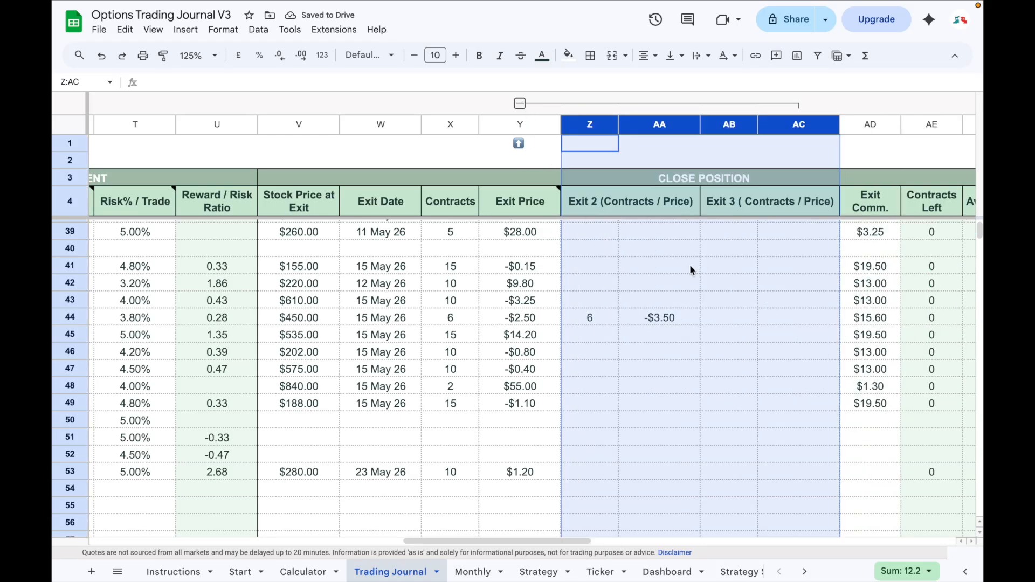
left_click(600, 476)
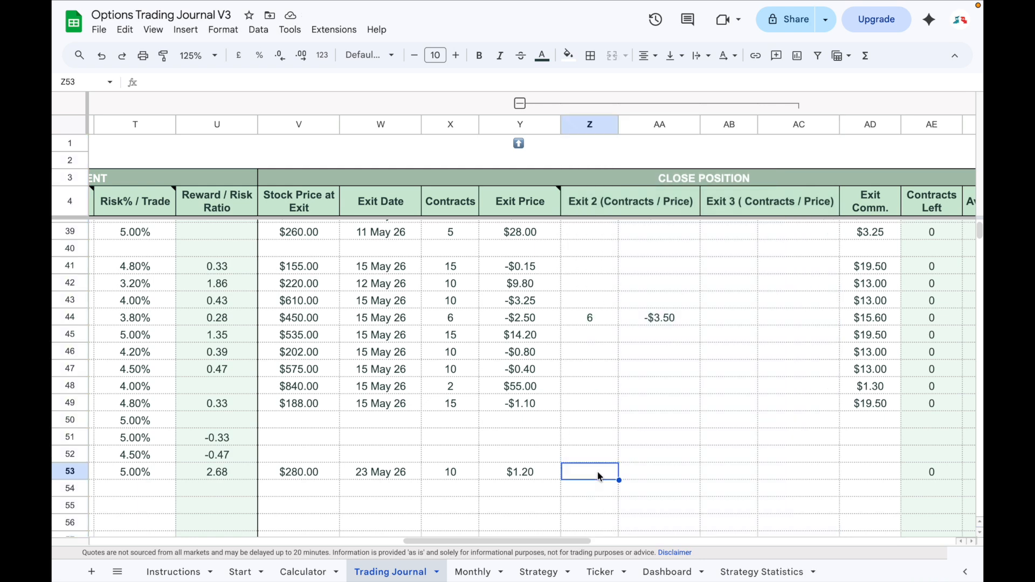
left_click(863, 478)
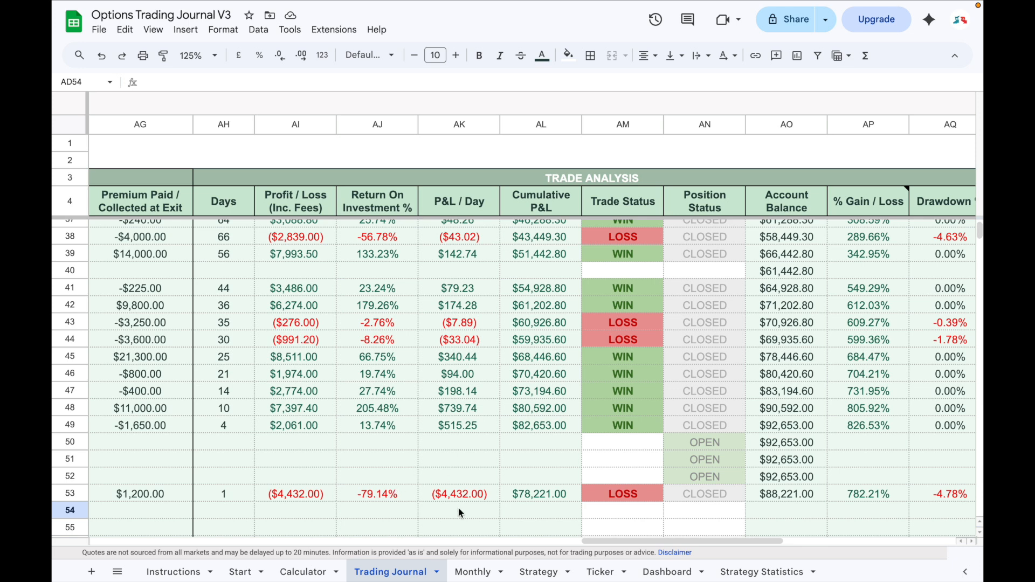
Examine the trade analysis columns and the withdrawal entry in row 40, including its trade number, entry date and deposit/withdrawal amount.
scroll(457, 507, "right", 2)
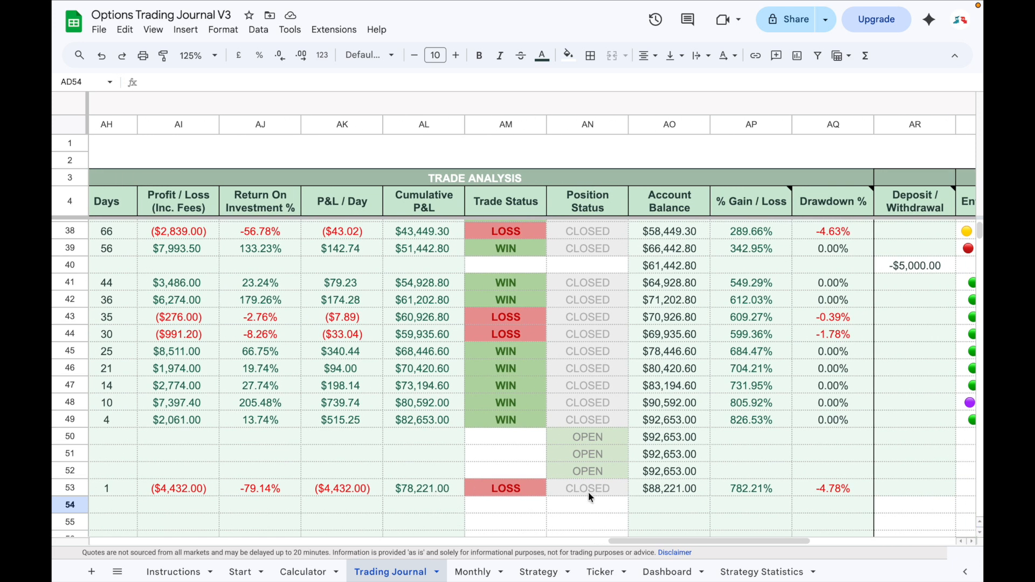
scroll(640, 492, "up", 3)
scroll(640, 492, "right", 3)
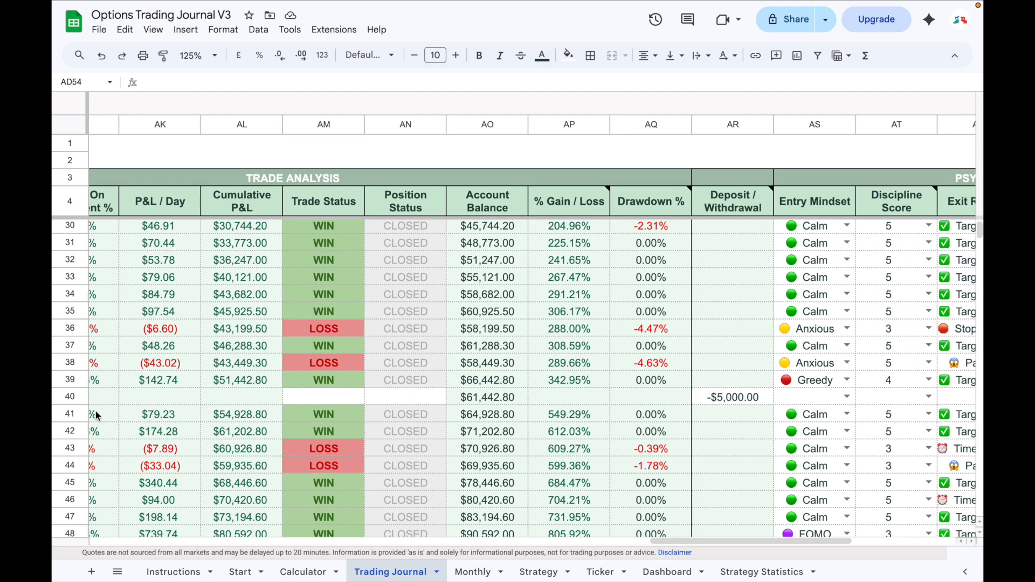
left_click(73, 397)
scroll(285, 457, "left", 15)
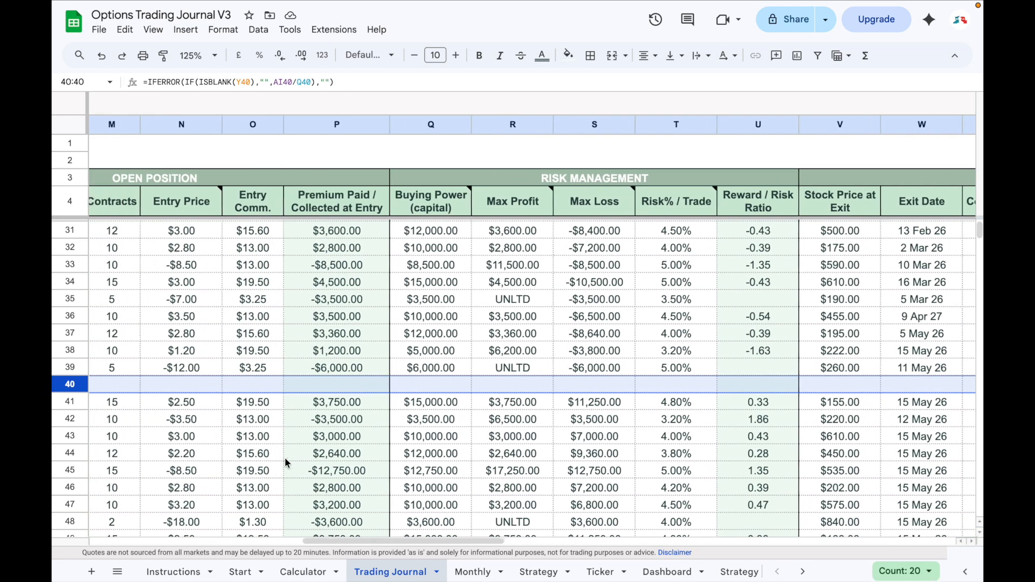
left_click(131, 395)
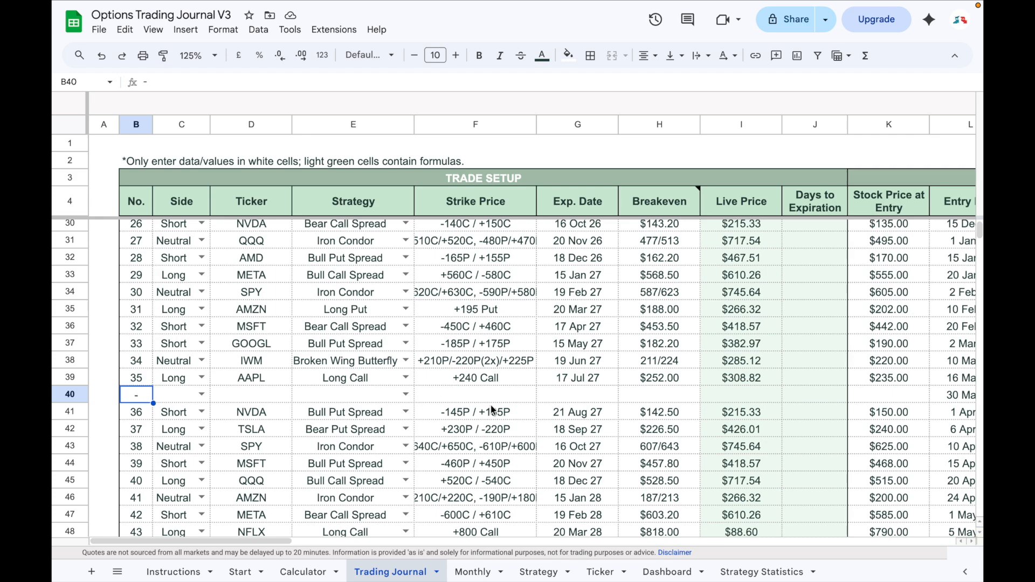
scroll(518, 407, "right", 3)
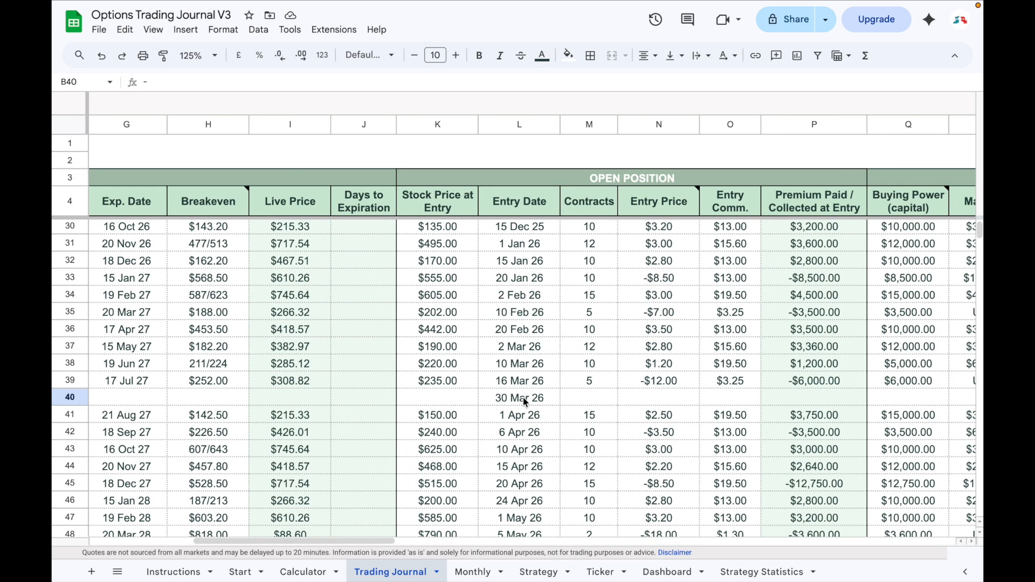
left_click(523, 400)
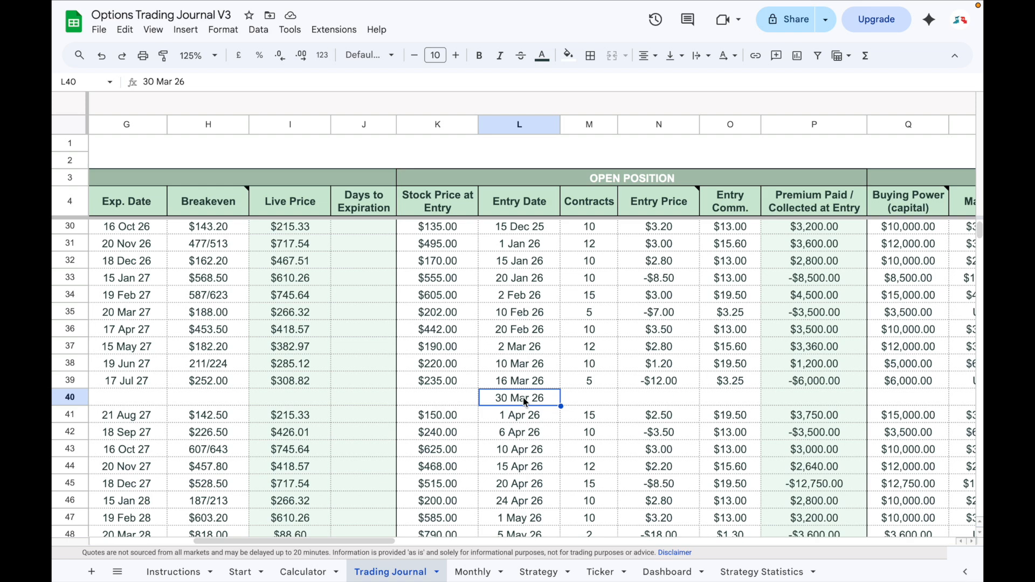
scroll(523, 396, "right", 10)
left_click(671, 401)
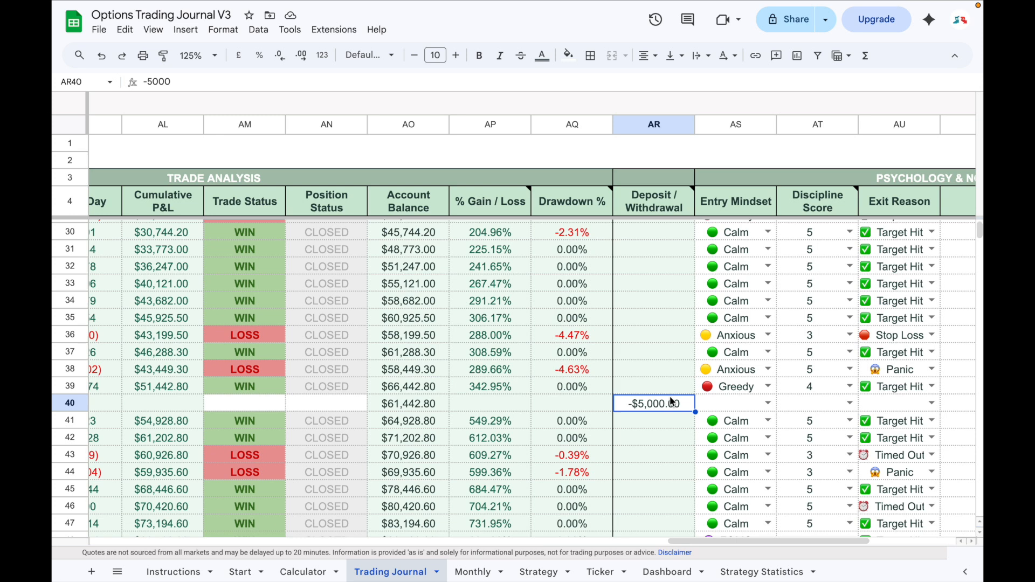
Set trade 48's entry mindset to Greedy in the Psychology & Notes section.
scroll(672, 402, "down", 5)
scroll(663, 402, "right", 3)
left_click(480, 463)
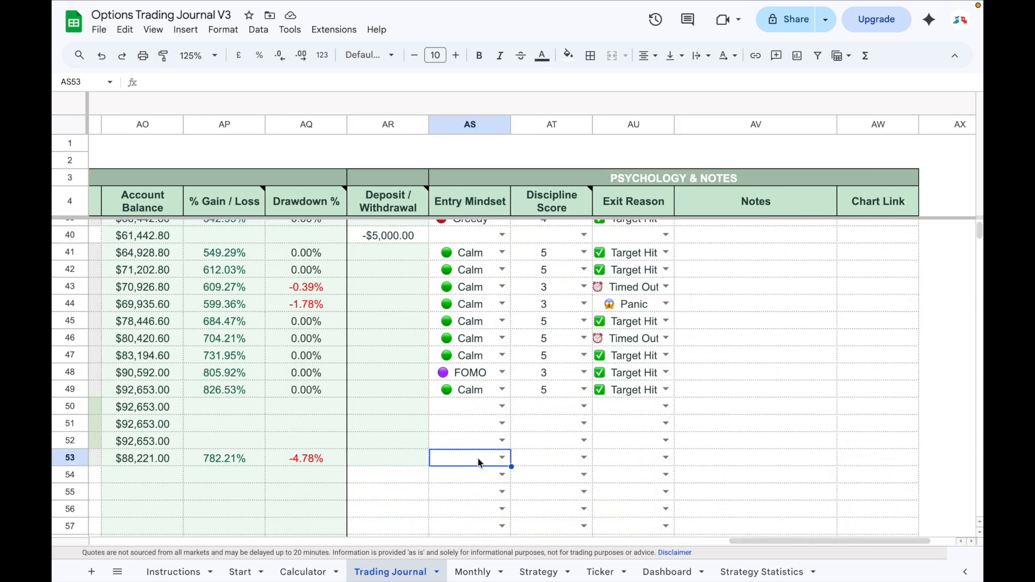
left_click(499, 457)
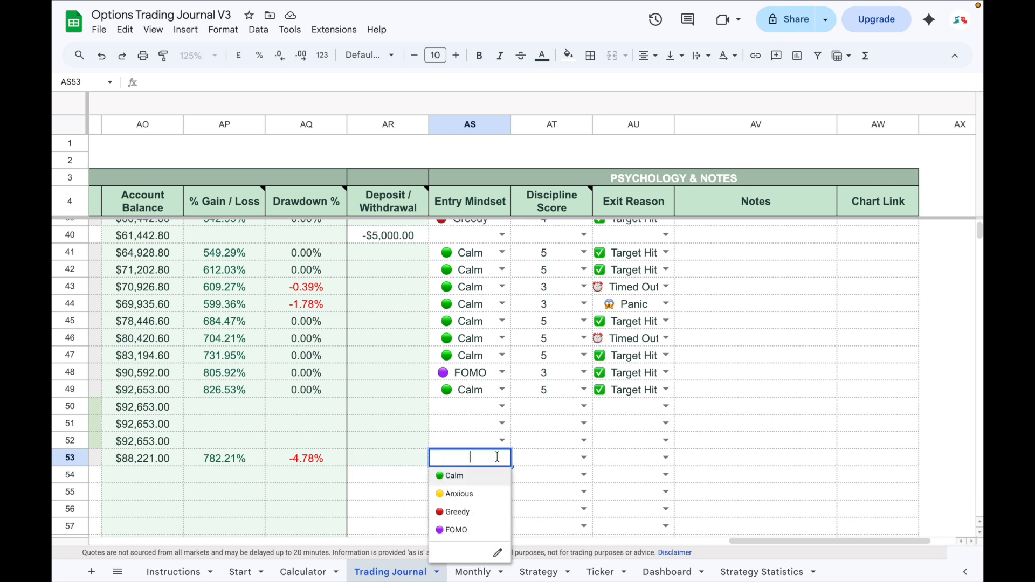
left_click(452, 512)
Give trade 48 a discipline score of 3 and the exit reason Panic.
left_click(580, 458)
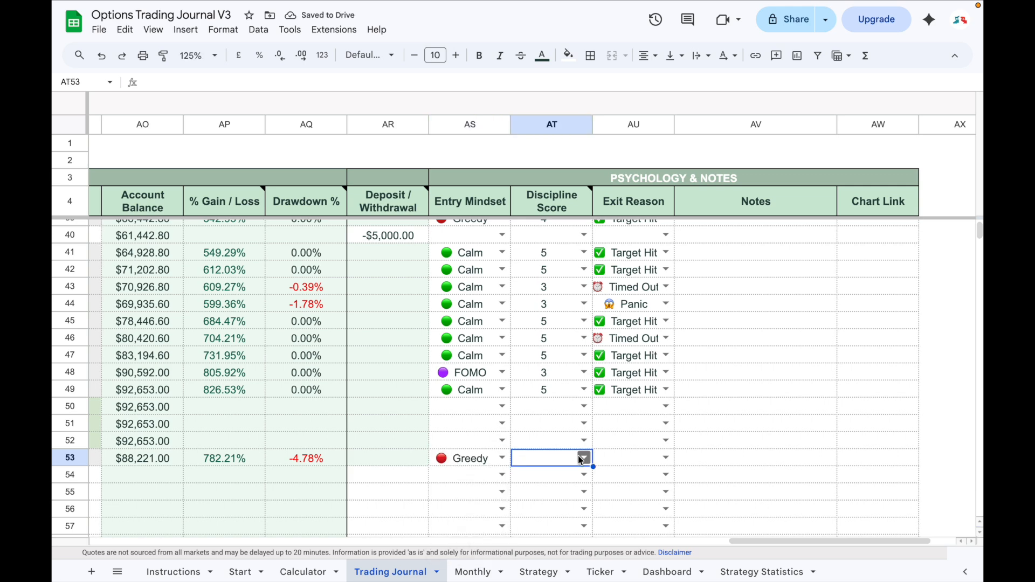
left_click(581, 459)
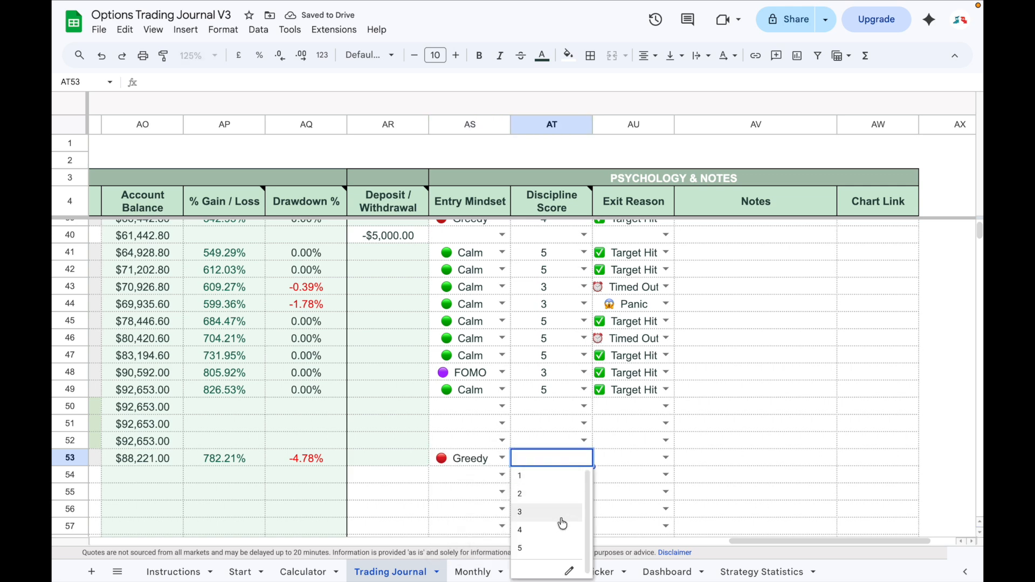
left_click(526, 511)
left_click(666, 458)
left_click(667, 459)
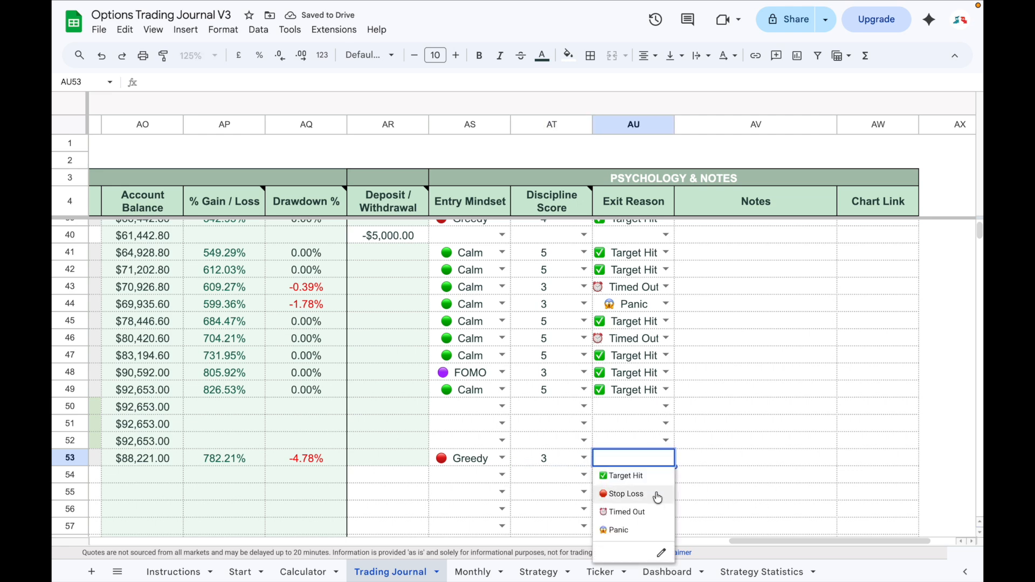
left_click(649, 533)
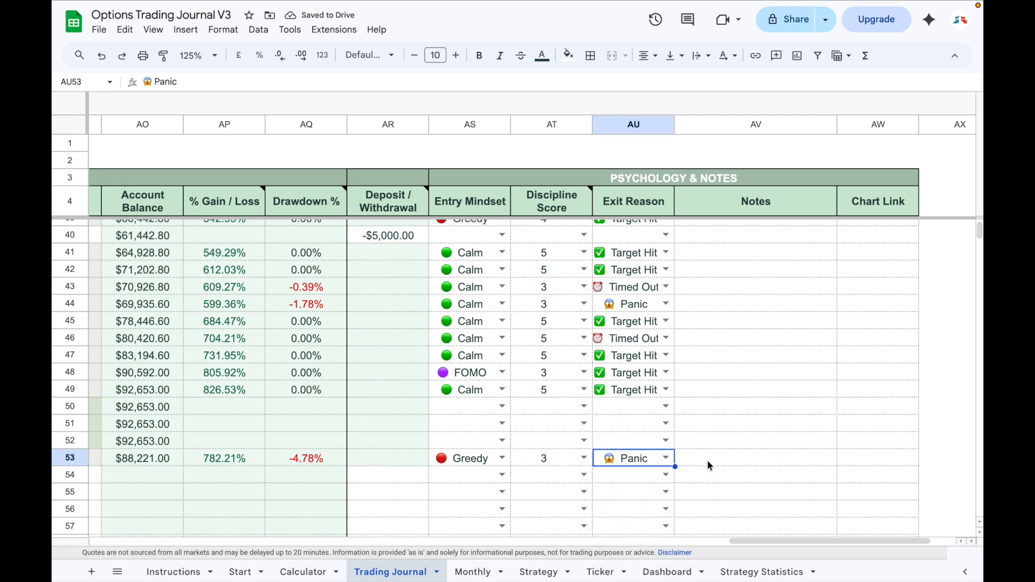
Go to the Monthly report for May 2026 and check the month selector and the calendar's Entry Date / Exit Date filter options.
left_click(851, 464)
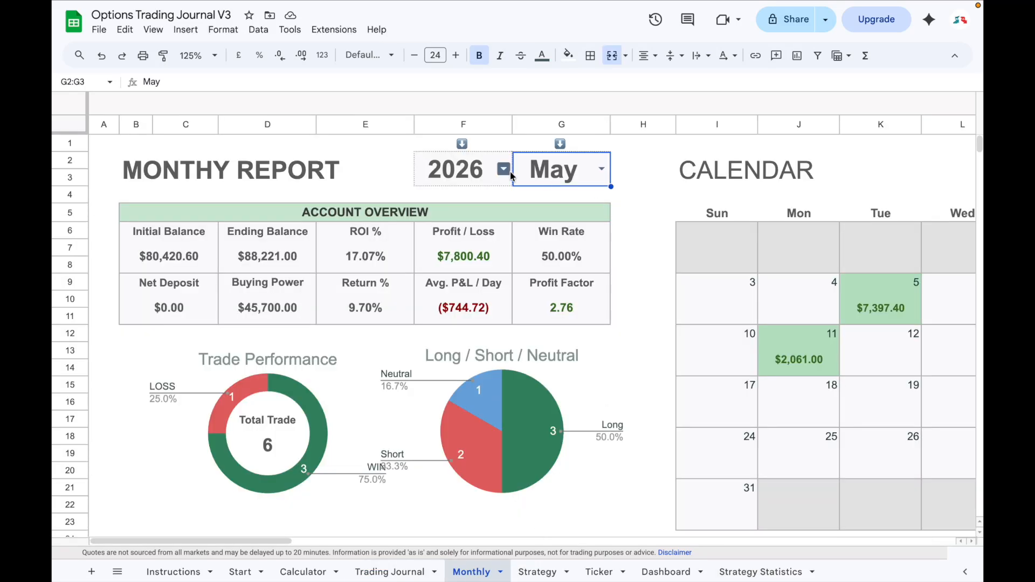
left_click(600, 169)
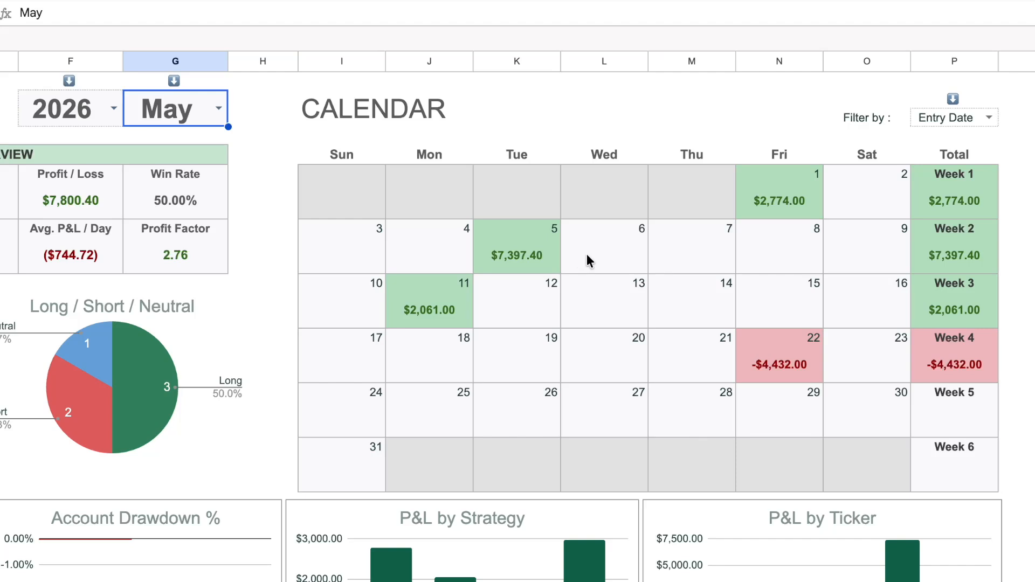
left_click(988, 119)
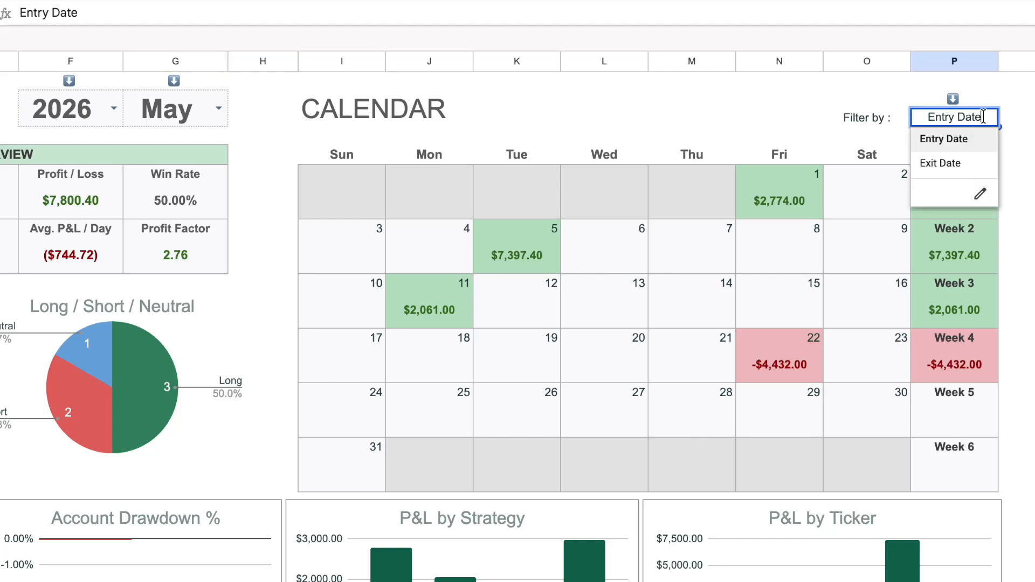
left_click(990, 119)
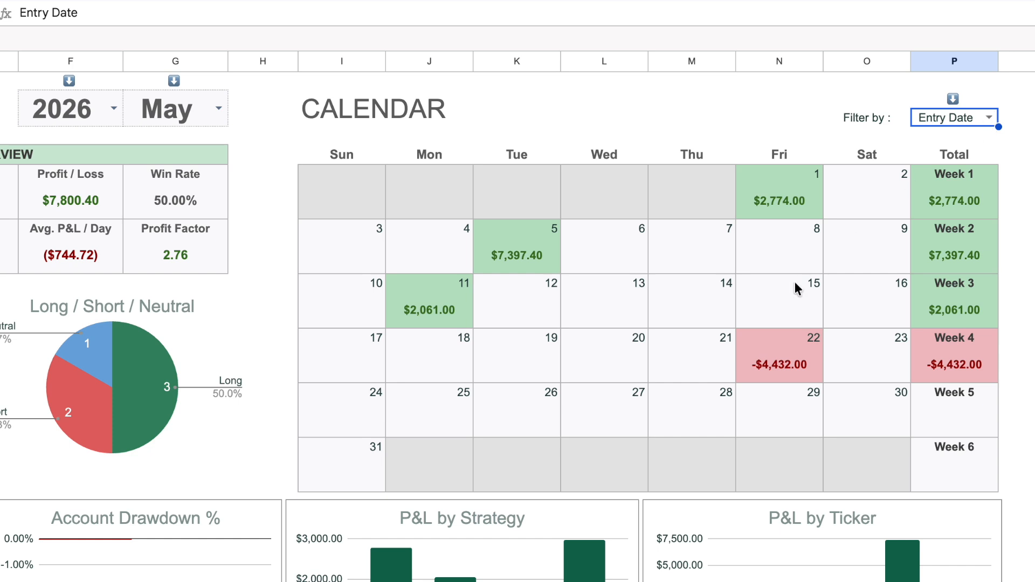
left_click(988, 117)
left_click(975, 169)
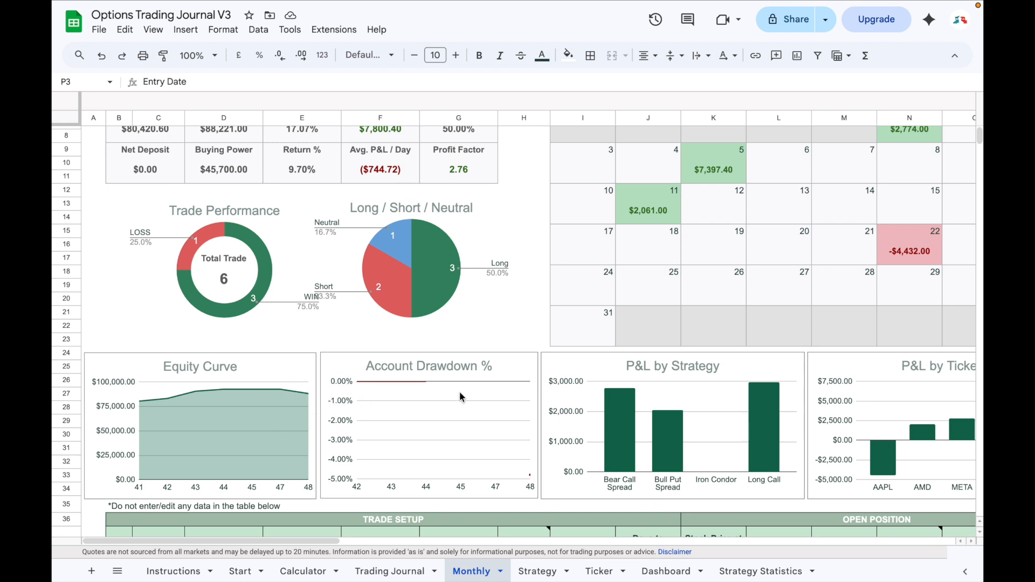
Examine the Monthly report's equity curve, drawdown, P&L by Strategy and P&L by Ticker charts and the trade table below them.
scroll(459, 396, "right", 5)
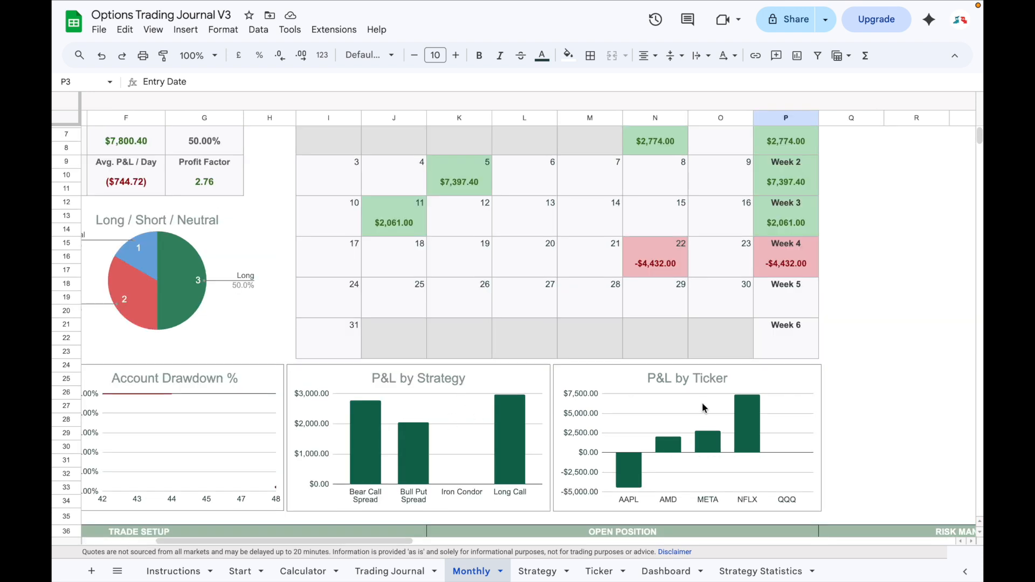
scroll(704, 408, "down", 5)
scroll(704, 408, "left", 5)
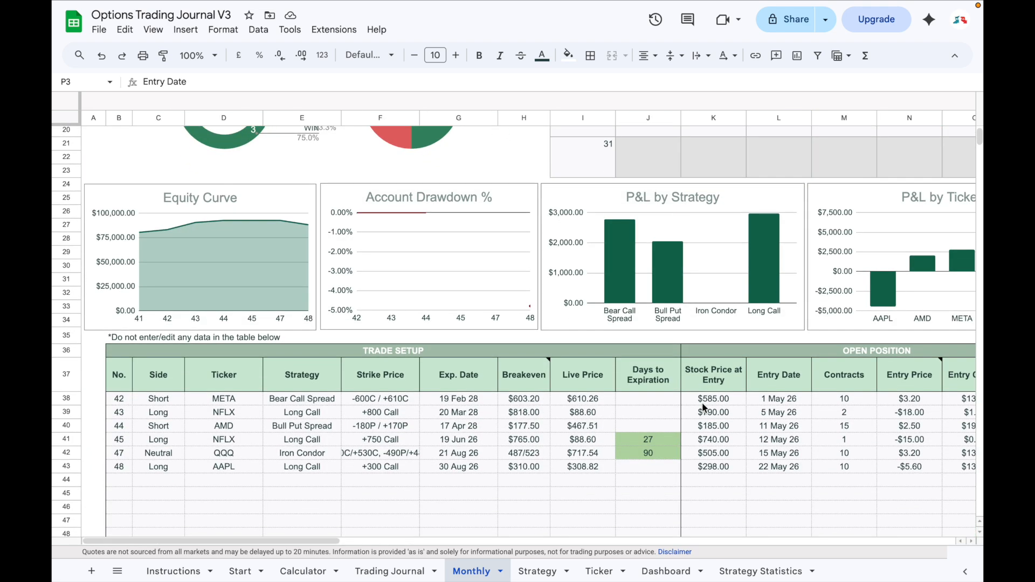
Switch to the Strategy report, set its strategy to Long Call and look through the report.
key("ctrl+Page_Down")
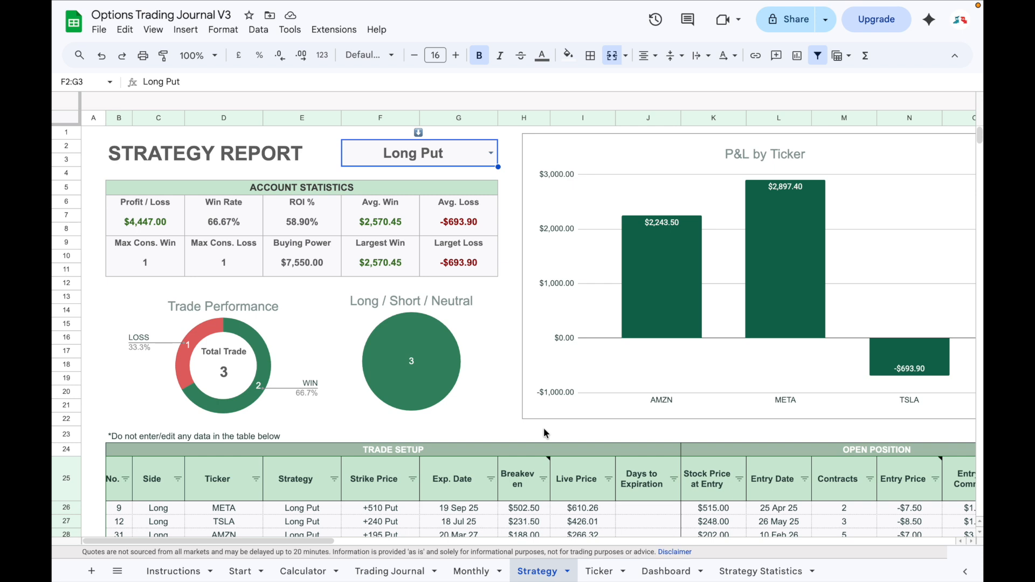
left_click(491, 153)
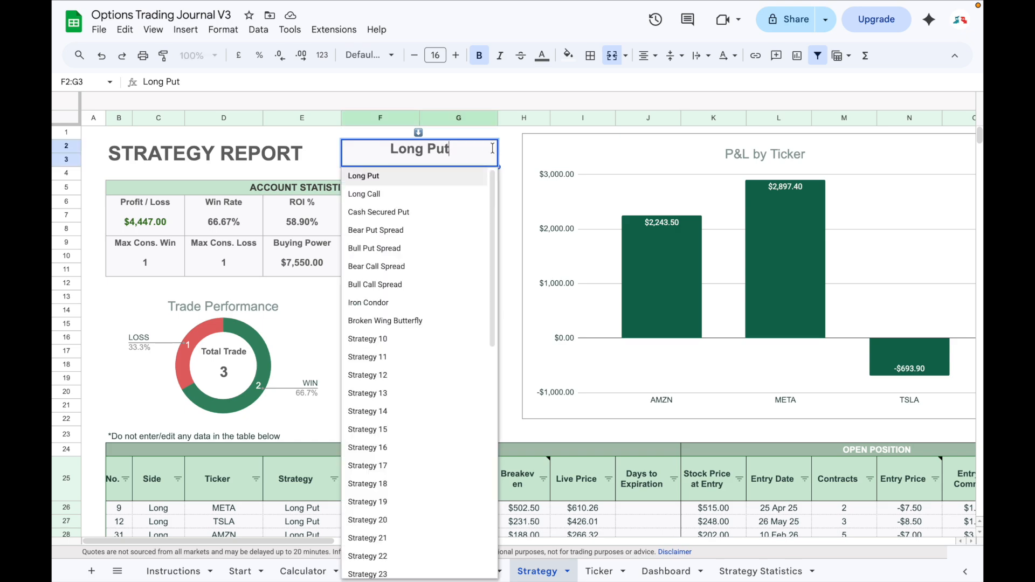
left_click(476, 195)
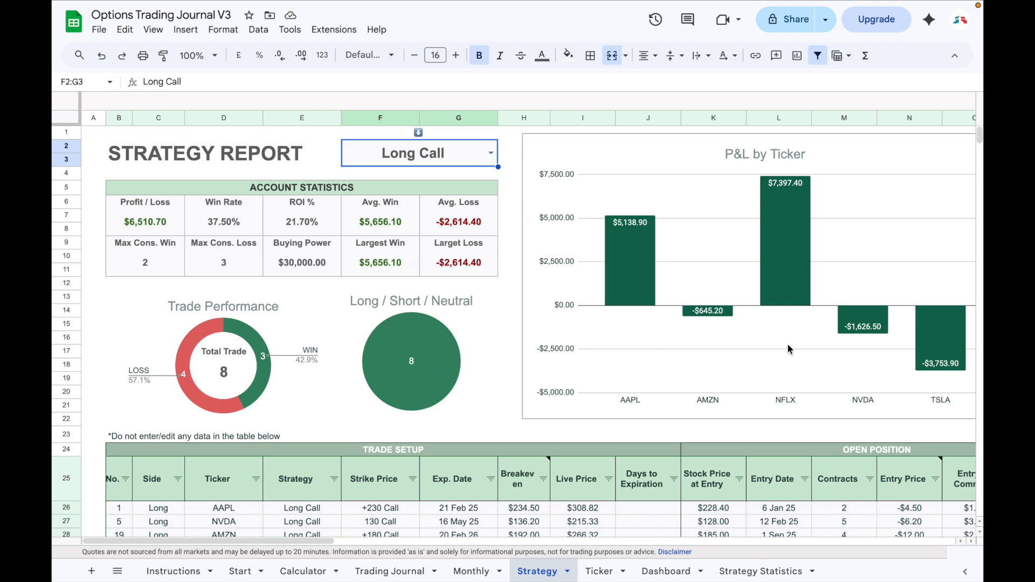
scroll(787, 349, "down", 2)
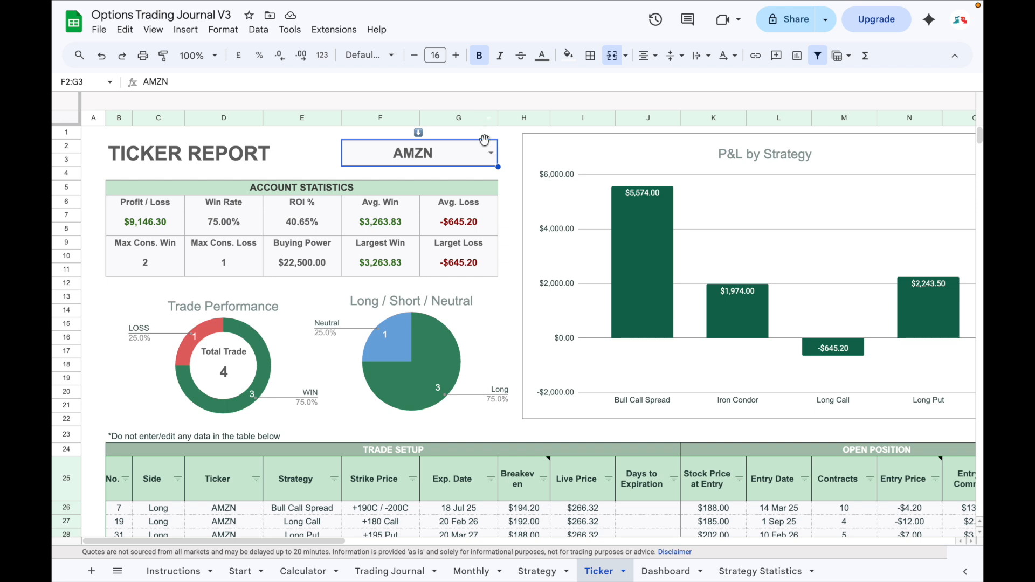
Set the Ticker report to AAPL and look through its statistics and trade table.
left_click(490, 153)
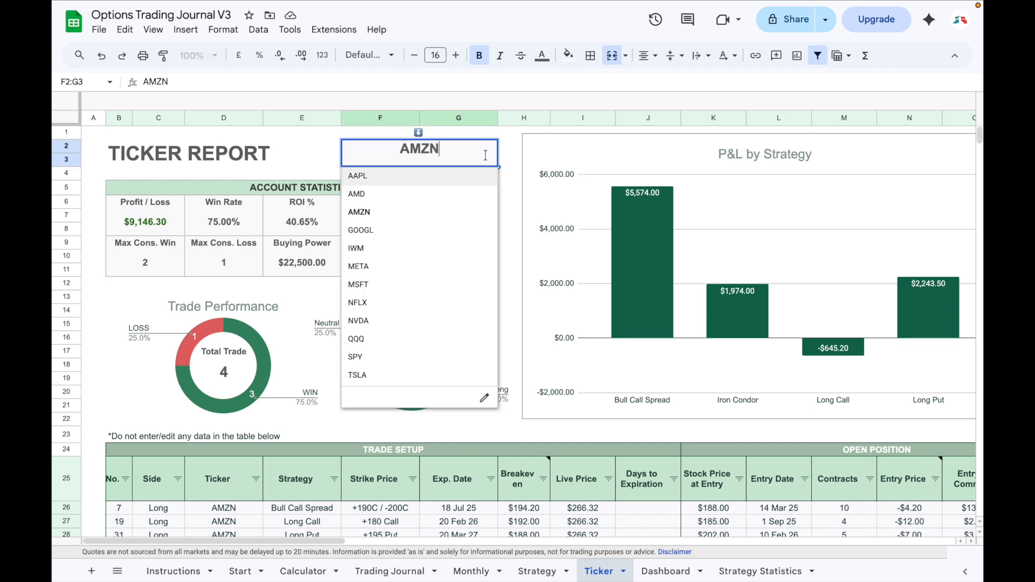
left_click(474, 182)
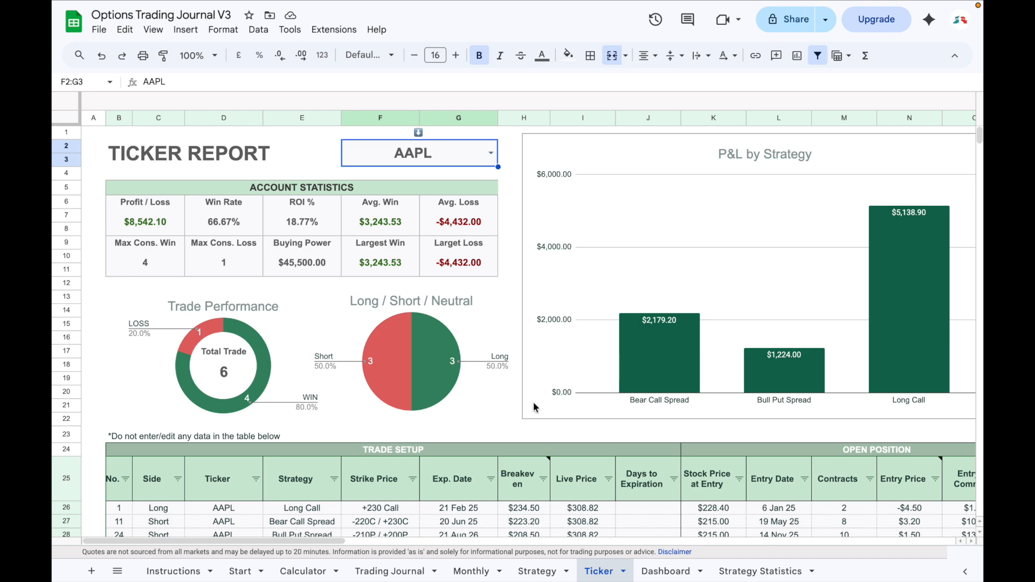
scroll(535, 407, "down", 2)
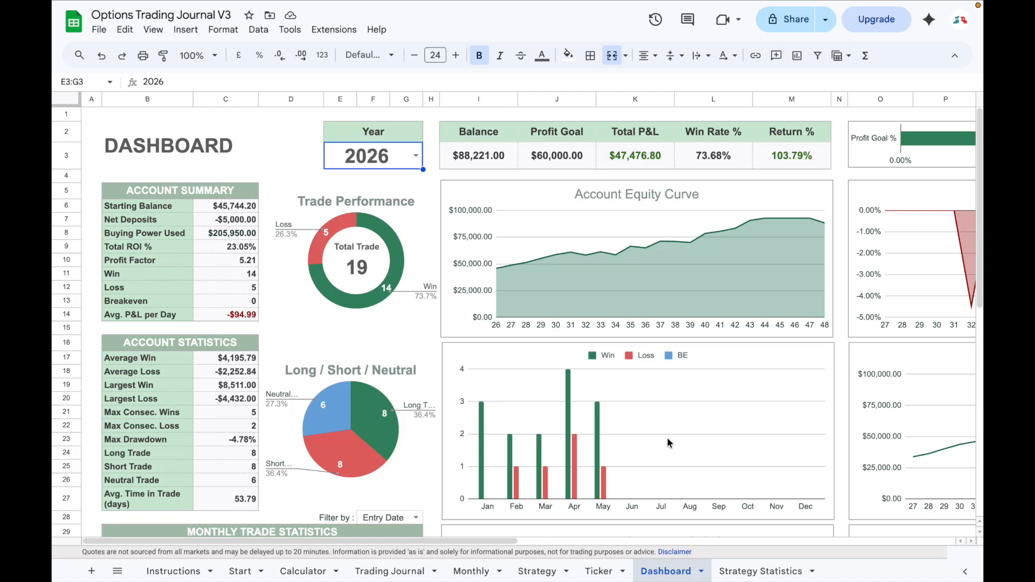
Set the Dashboard year to 2025 and review the headline figures and the profit goal bar.
left_click(416, 157)
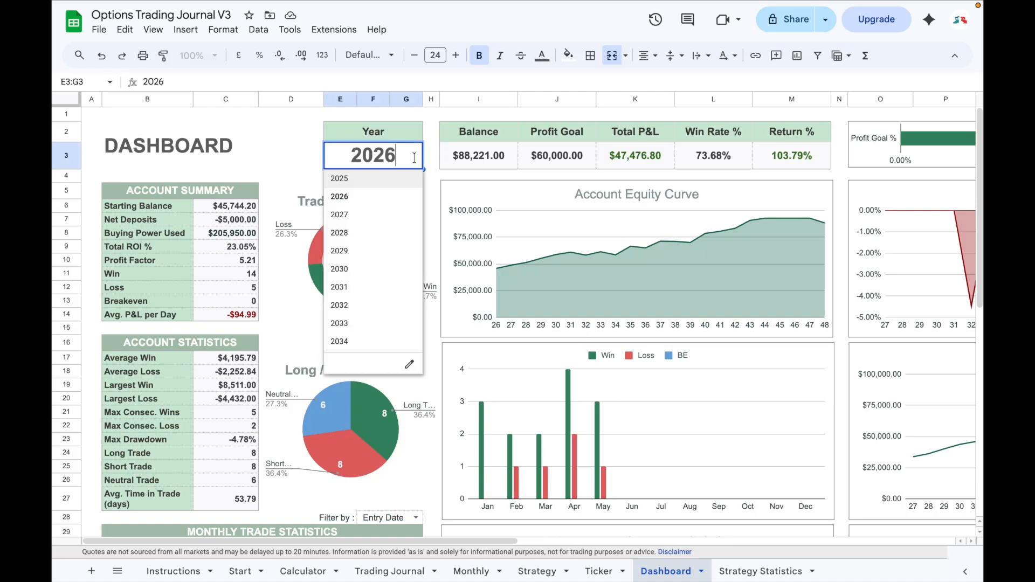
left_click(369, 182)
scroll(442, 232, "up", 2)
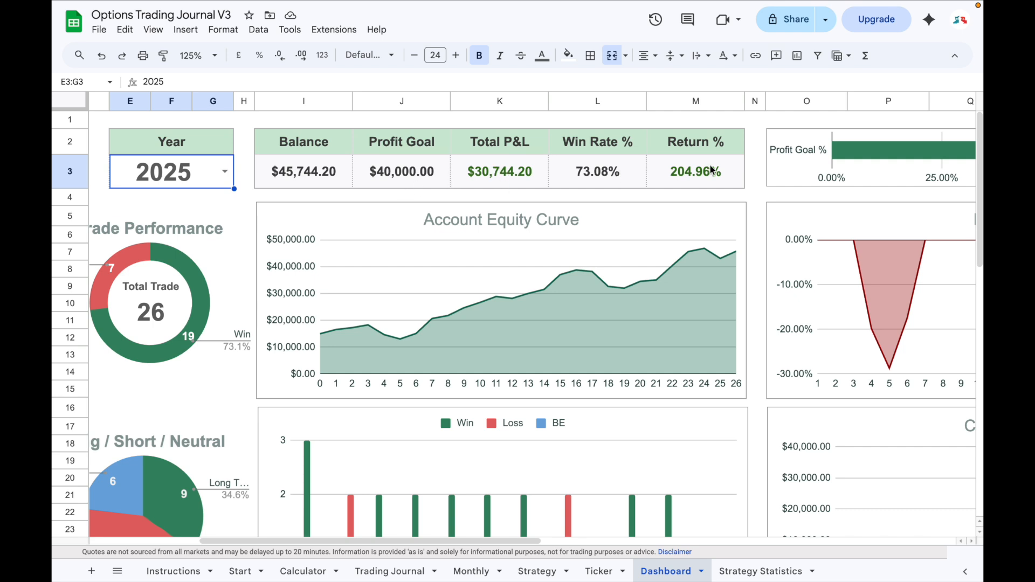
scroll(710, 165, "right", 5)
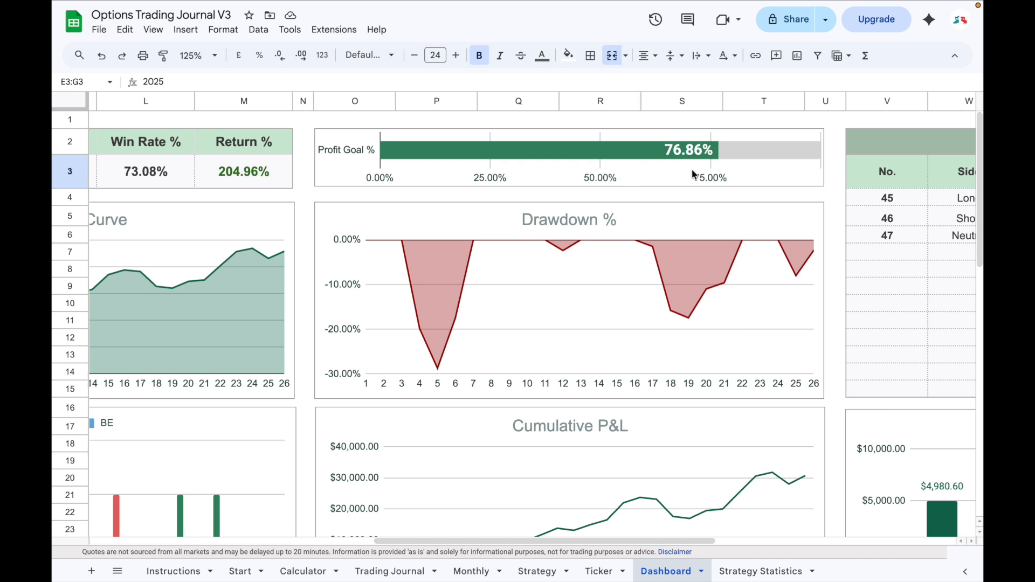
scroll(693, 173, "left", 6)
scroll(219, 268, "down", 2)
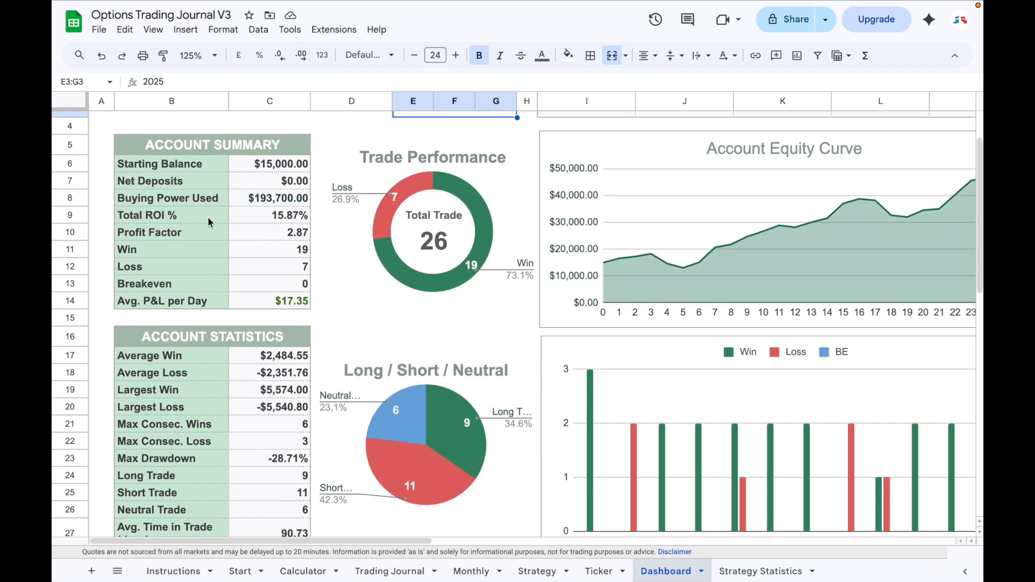
scroll(216, 301, "down", 5)
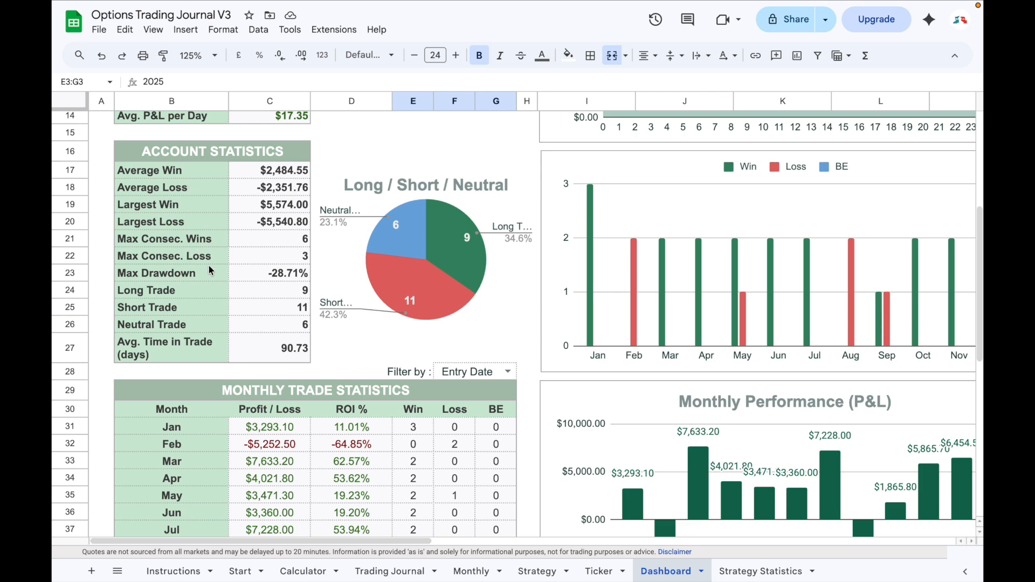
scroll(209, 268, "down", 5)
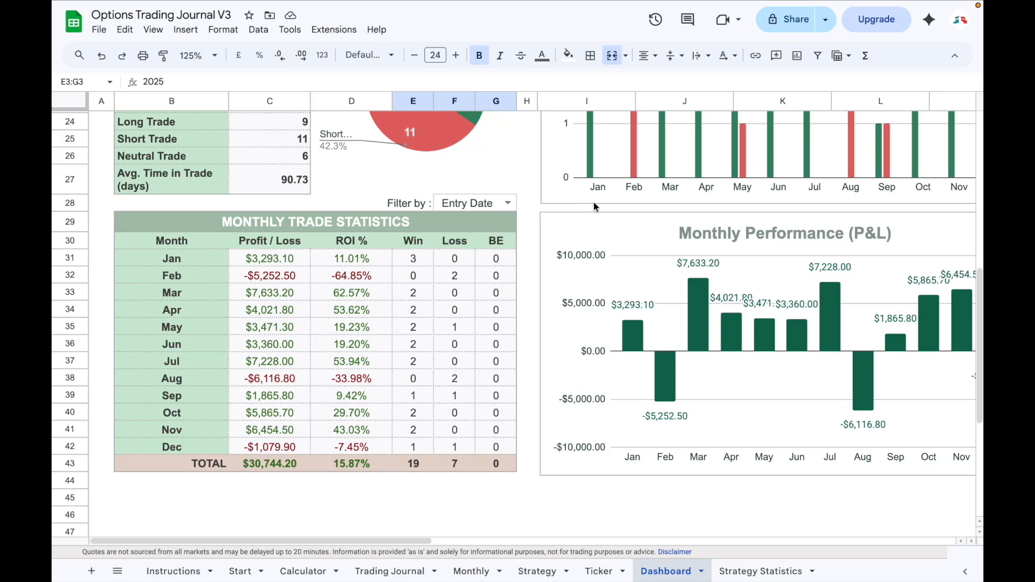
left_click(507, 203)
left_click(502, 238)
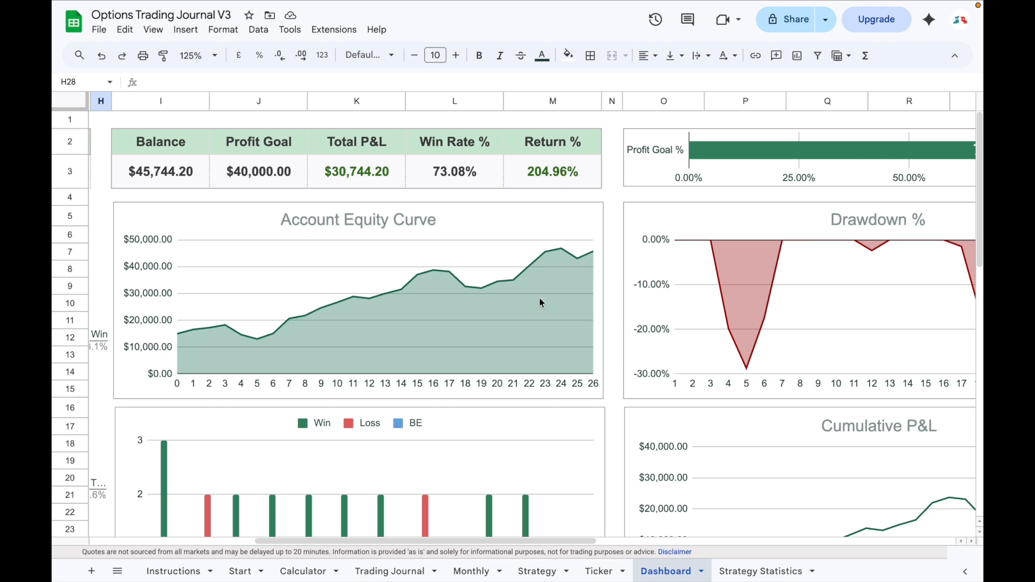
Examine the Dashboard's drawdown, monthly performance, P&L by Strategy and P&L by Ticker charts, and the Open Positions list with its range selector.
scroll(541, 303, "right", 5)
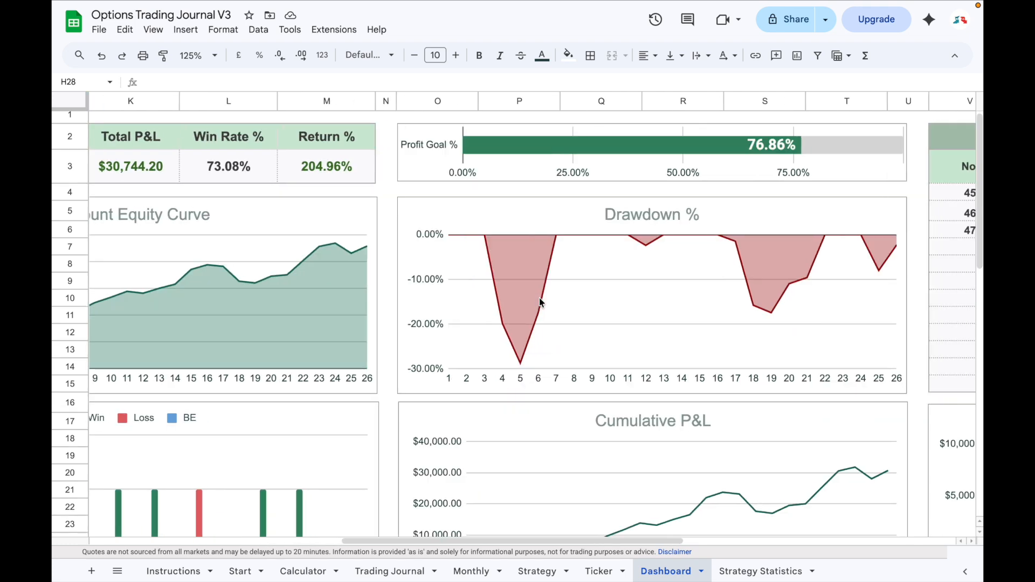
scroll(541, 303, "down", 10)
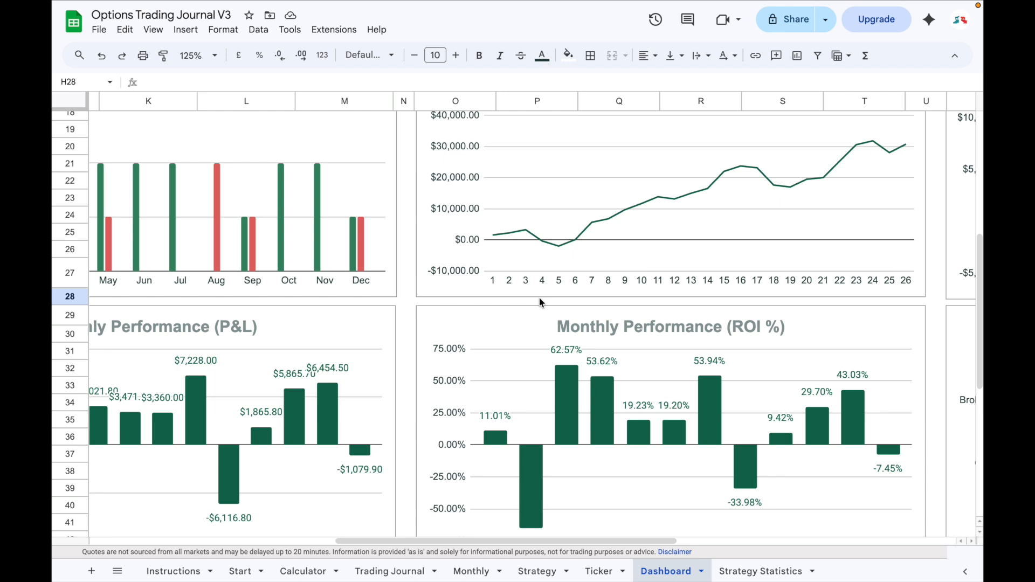
scroll(540, 302, "right", 10)
scroll(565, 410, "down", 1)
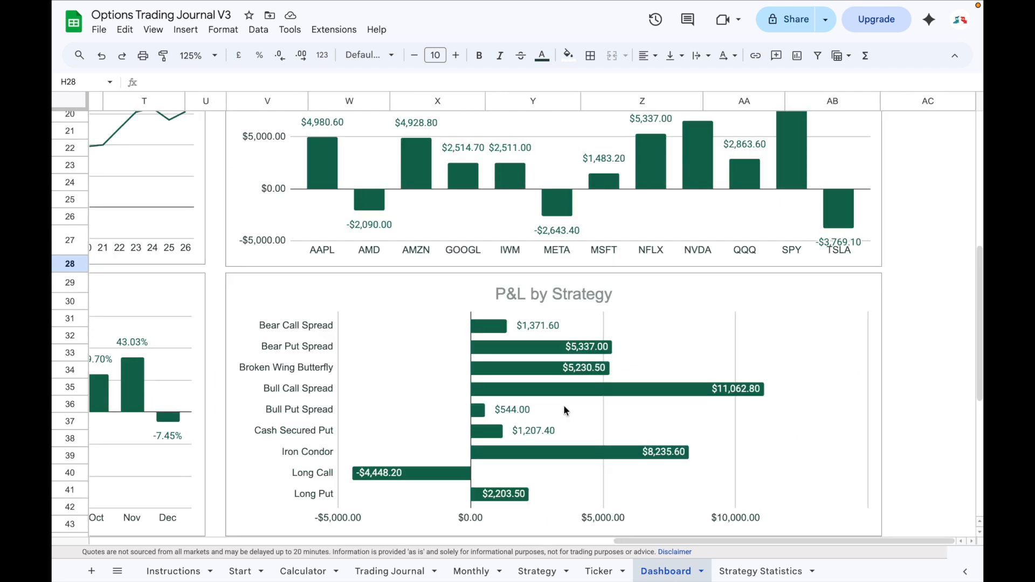
scroll(563, 410, "up", 3)
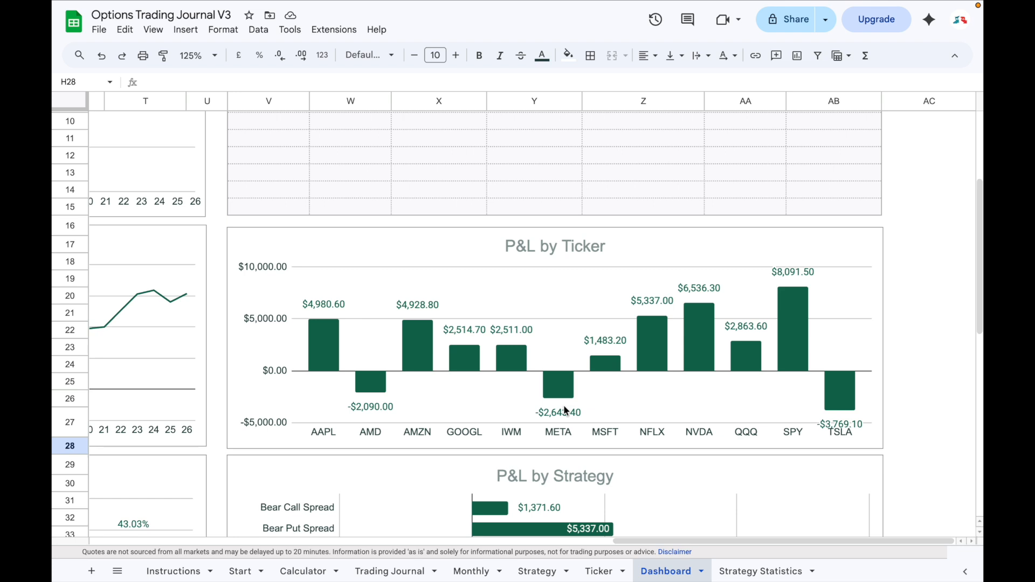
scroll(565, 410, "up", 3)
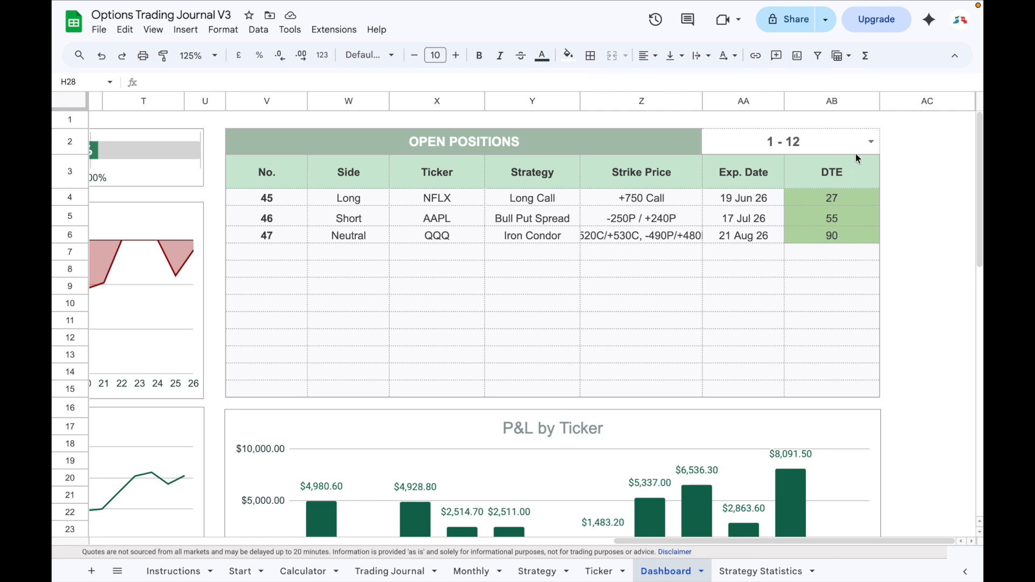
left_click(871, 144)
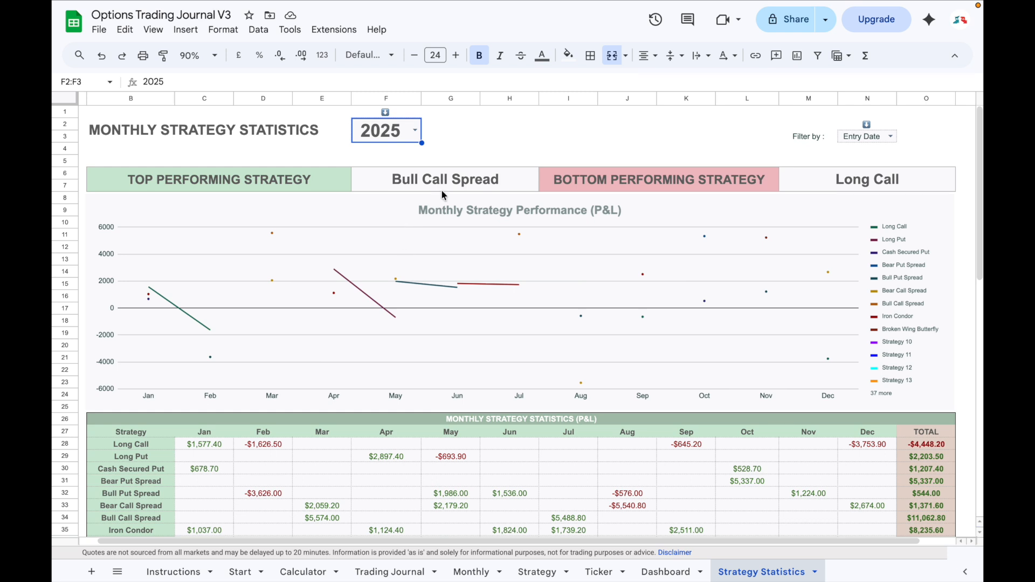
Set the Monthly Strategy Statistics year to 2026 and review the date filter and the monthly P&L table.
double_click(414, 131)
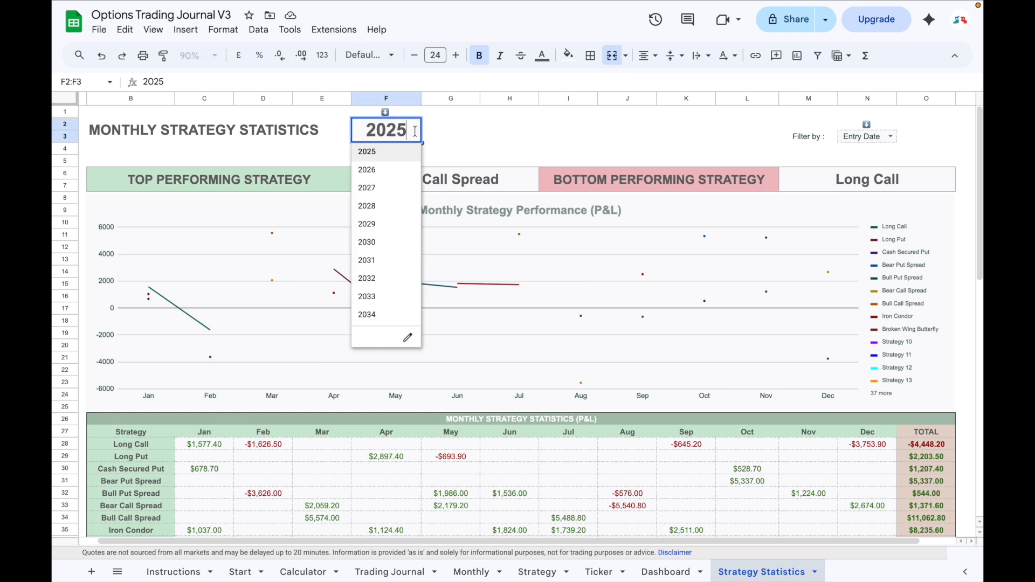
left_click(400, 168)
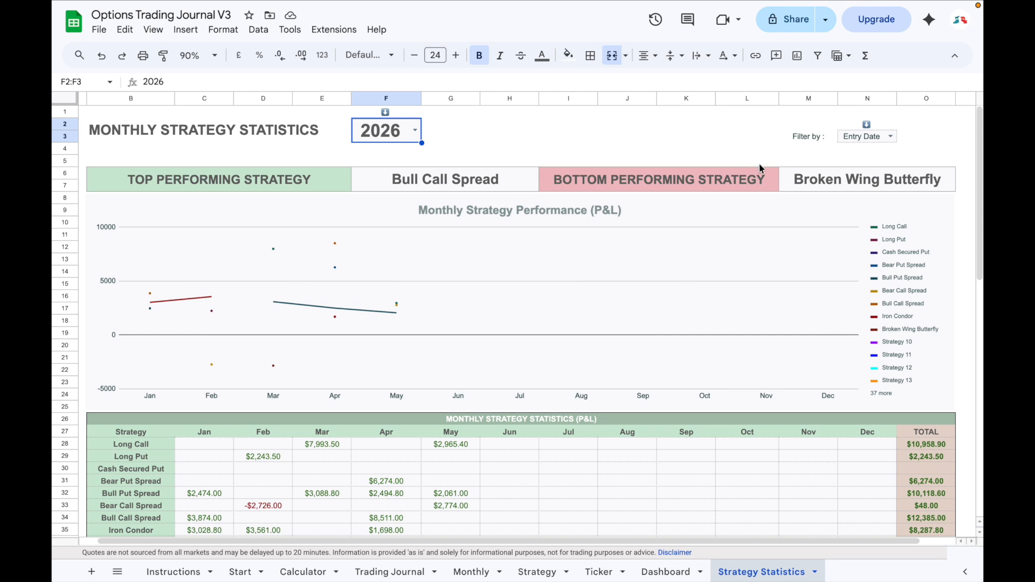
left_click(891, 137)
scroll(560, 446, "down", 3)
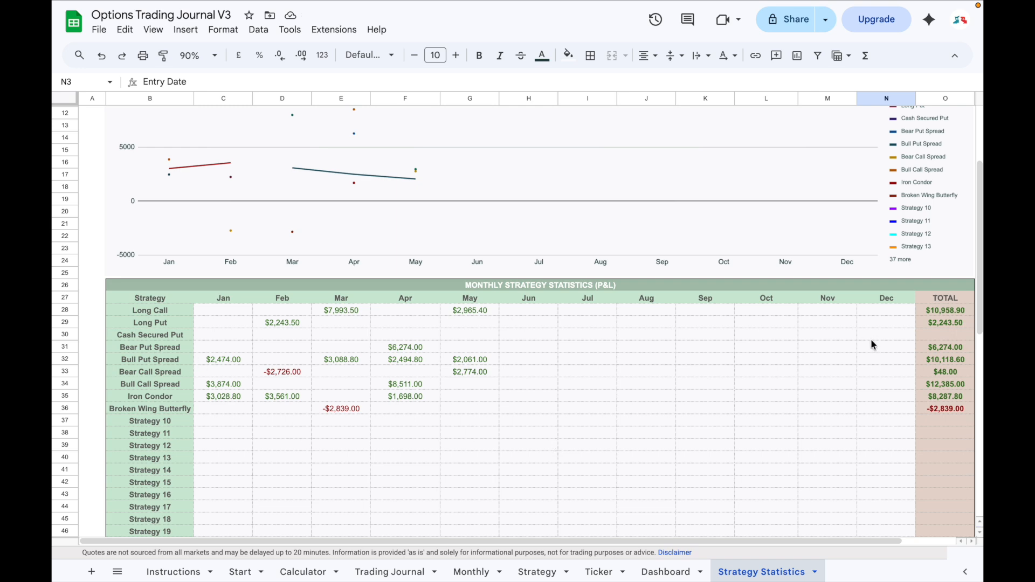
scroll(726, 271, "up", 3)
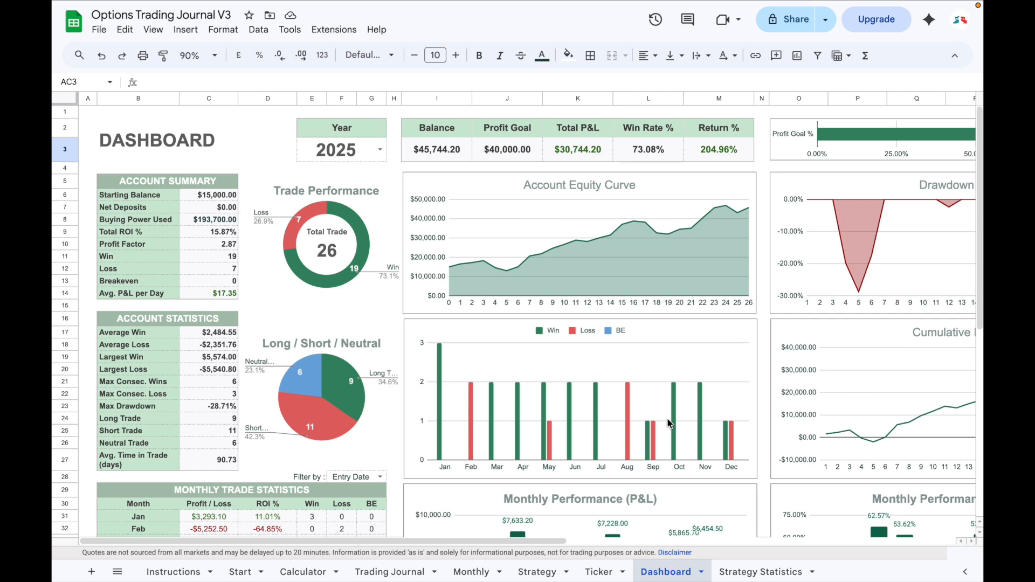
Return to the Dashboard and look over its cumulative P&L, monthly ROI, ticker and strategy charts.
scroll(668, 423, "down", 3)
scroll(667, 423, "right", 10)
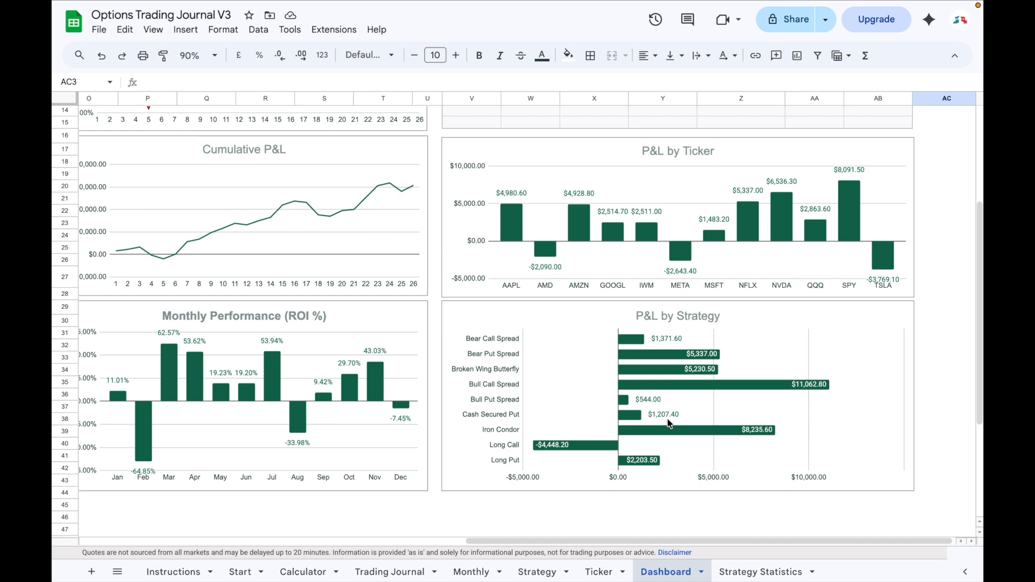